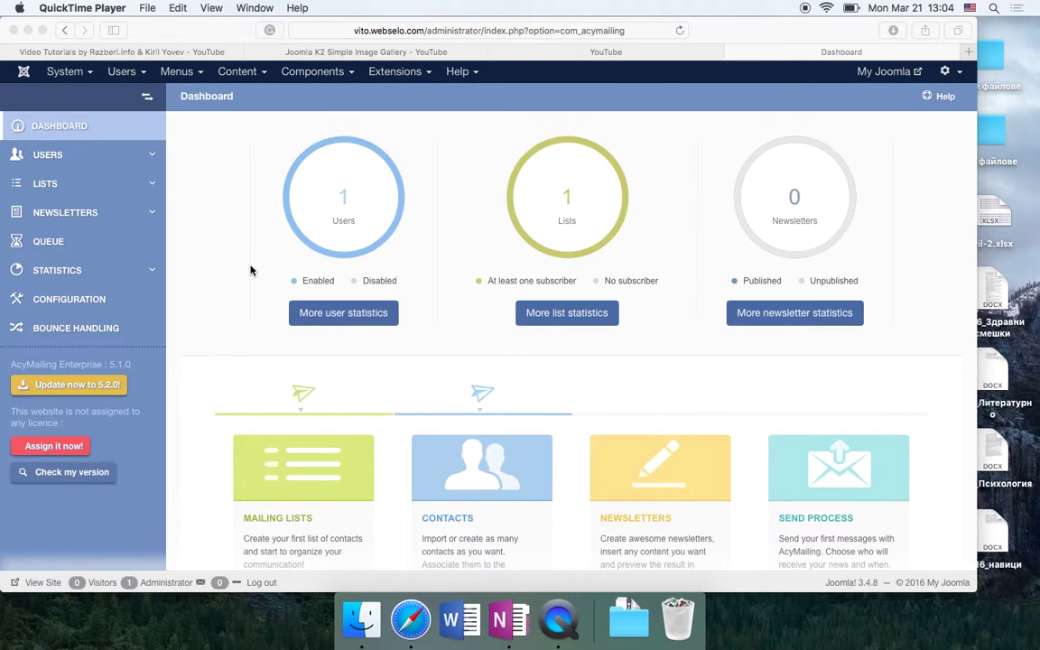
- Start a new campaign in the newsletters section
left_click(135, 205)
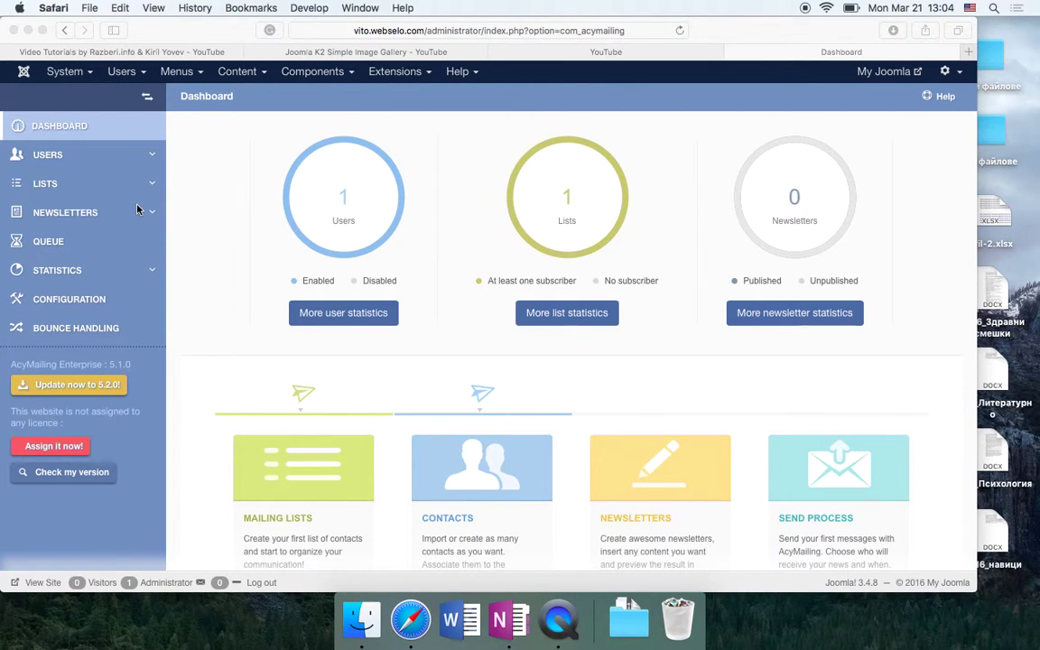
left_click(150, 217)
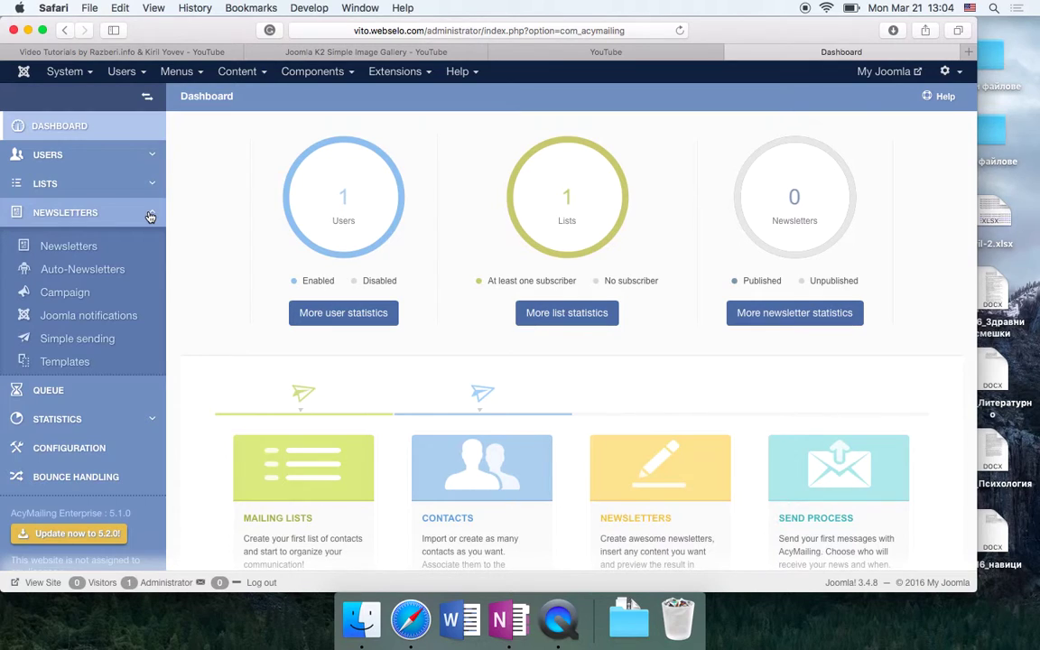
left_click(150, 216)
left_click(150, 217)
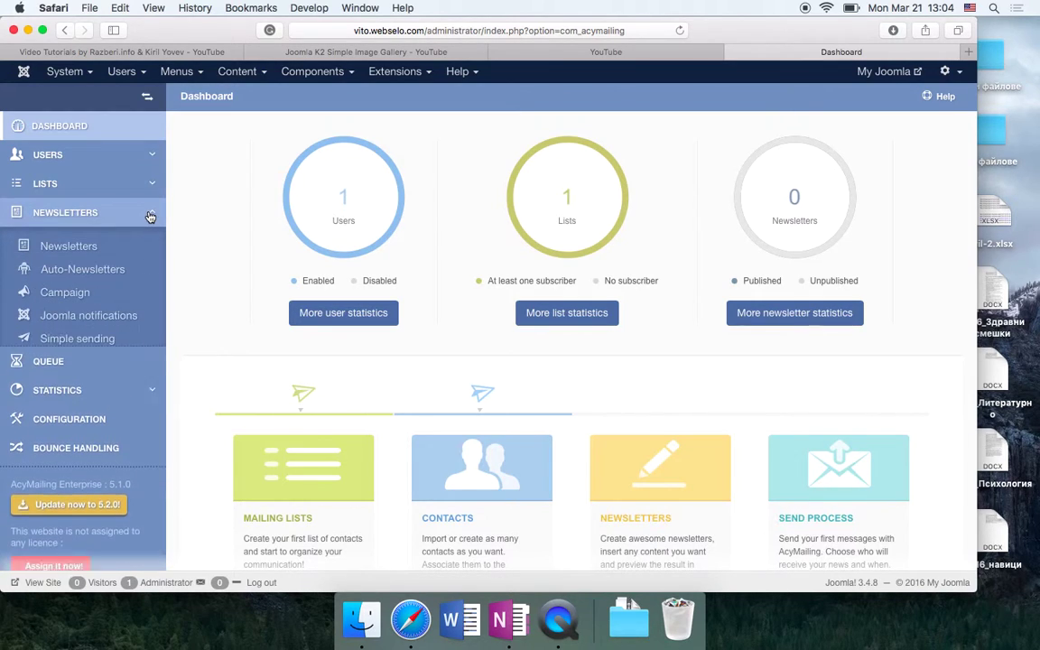
left_click(79, 295)
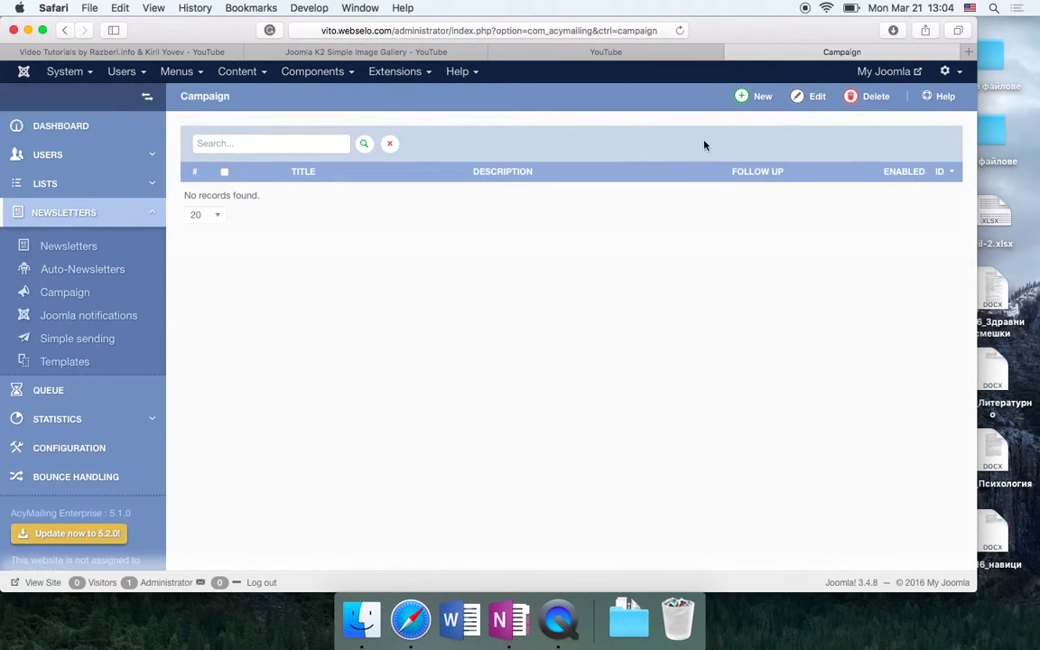
left_click(755, 96)
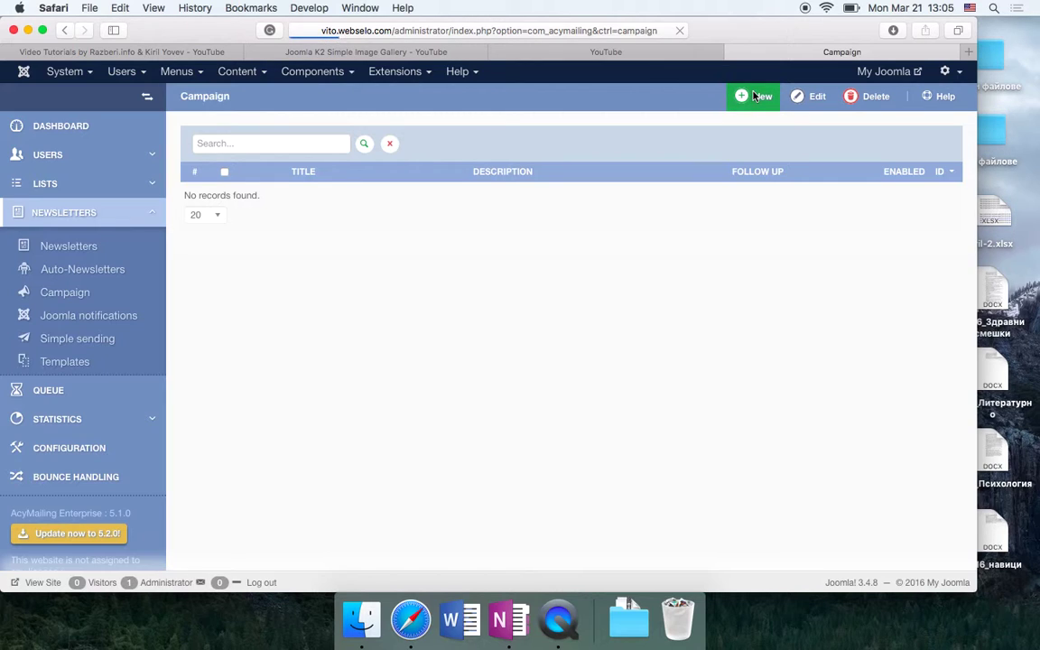
- Title the campaign "Специални намаления" and save it
left_click(370, 199)
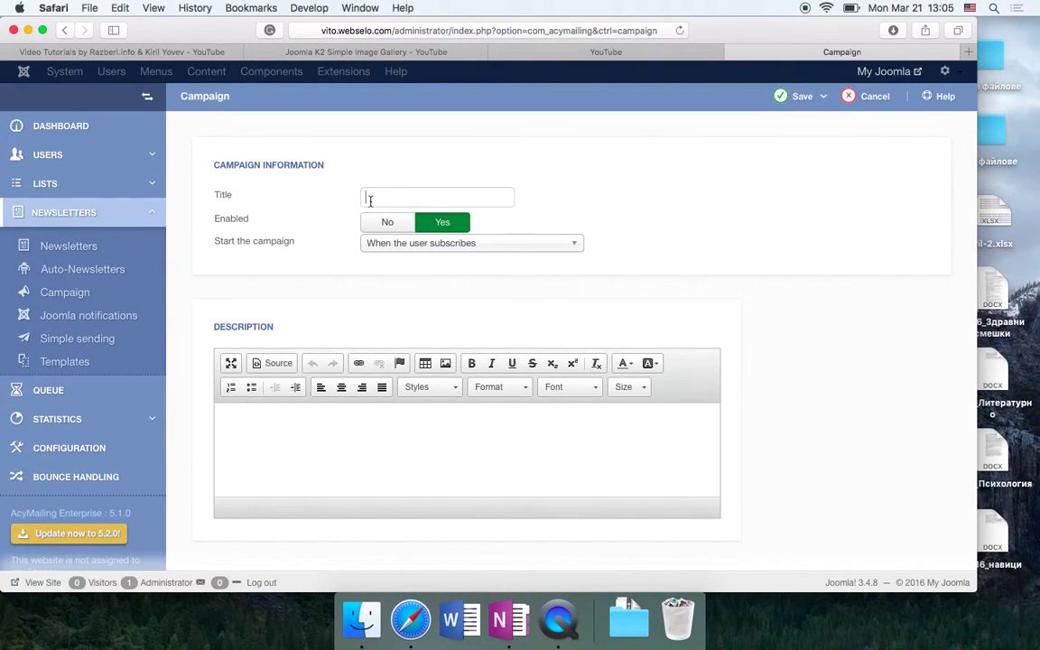
key("ctrl+space")
type("Специал")
key("super+a")
type("Специални намаления")
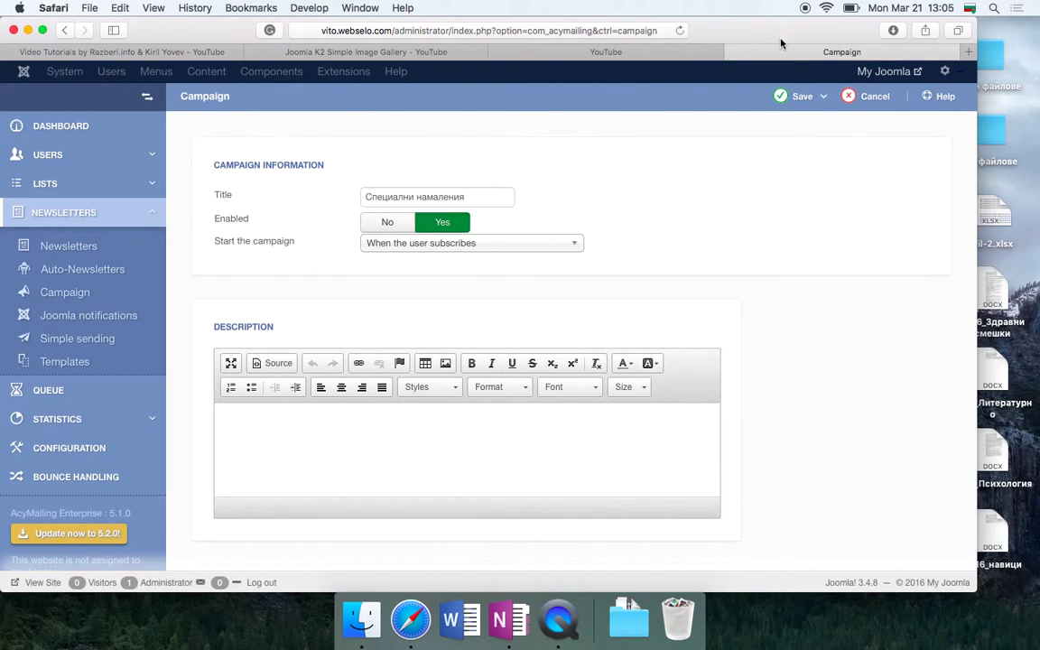
left_click(797, 98)
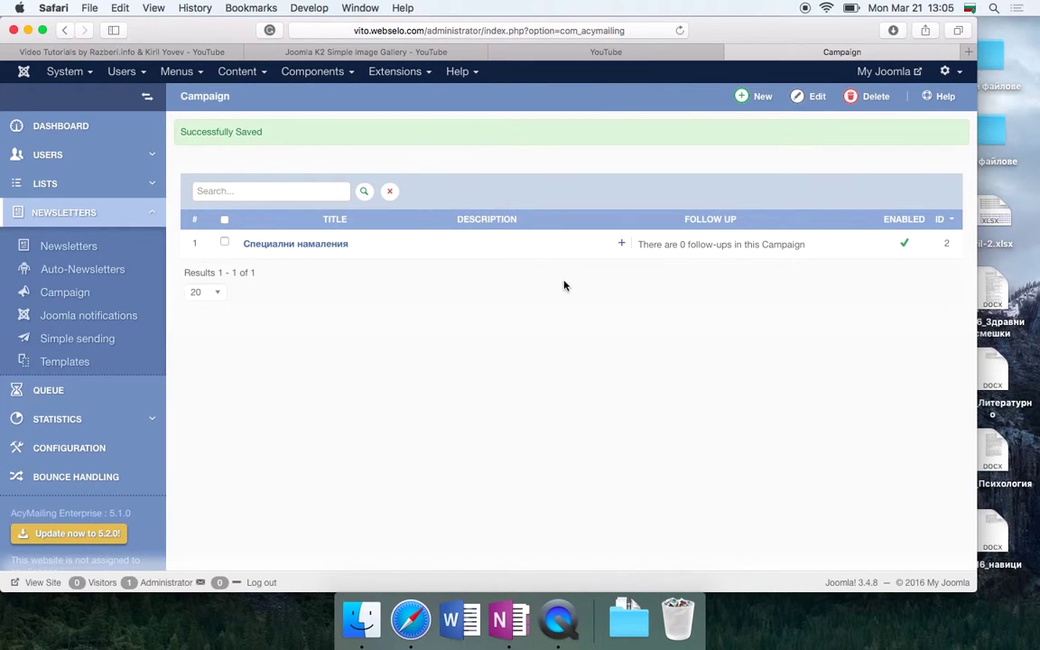
- Add a follow-up to the "Специални намаления" campaign with the subject "Пазарувайте при нас с 30% отстъпка"
left_click(622, 244)
left_click(336, 202)
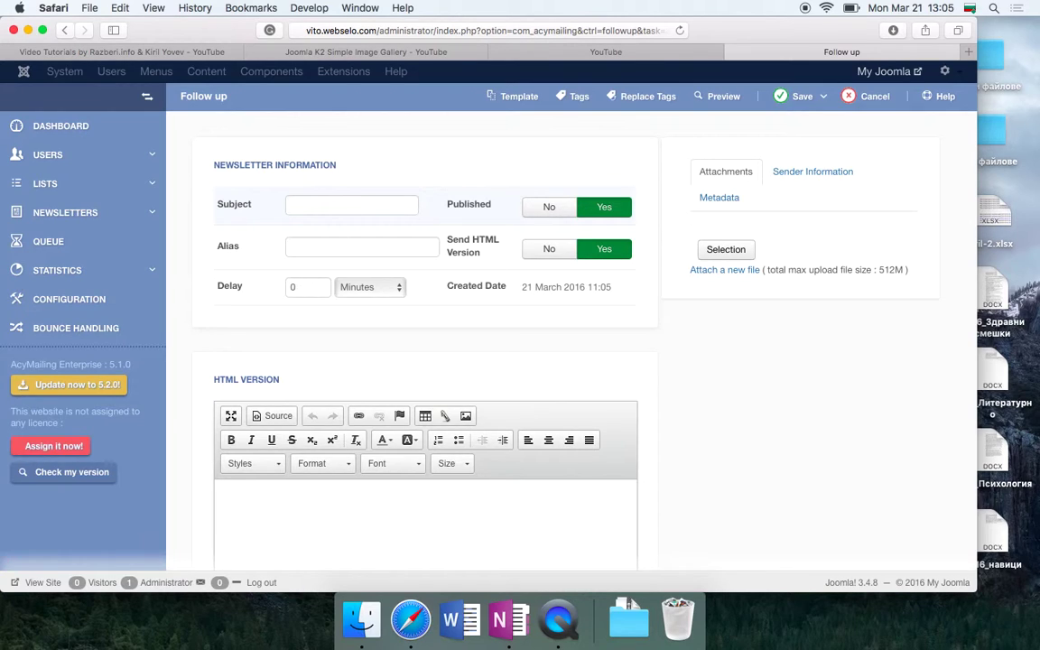
type("Вземете отстъпк")
key("BackSpace")
key("BackSpace")
key("BackSpace")
key("BackSpace")
key("BackSpace")
key("BackSpace")
key("BackSpace")
key("BackSpace")
key("cmd+a")
type("Пазарувайте при нас с 30% отстъпка")
key("Tab")
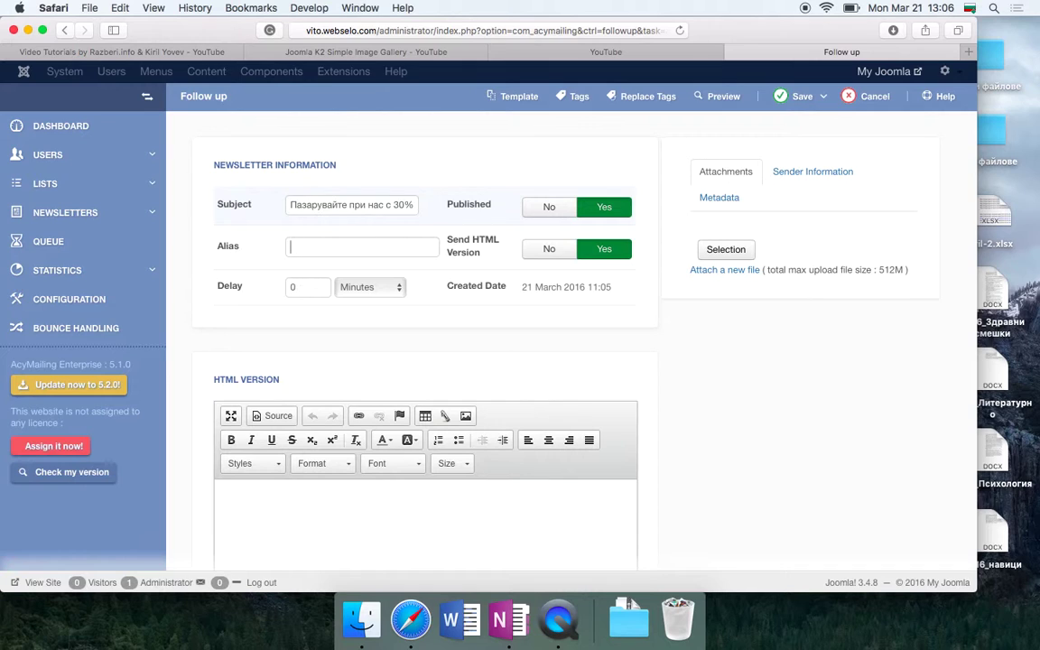
- Begin the follow-up's HTML version with "Само сега нашият онлайн магазин ви предлага невероятния шанс да закупите желаните от вас продукти с"
scroll(582, 300, "down", 3)
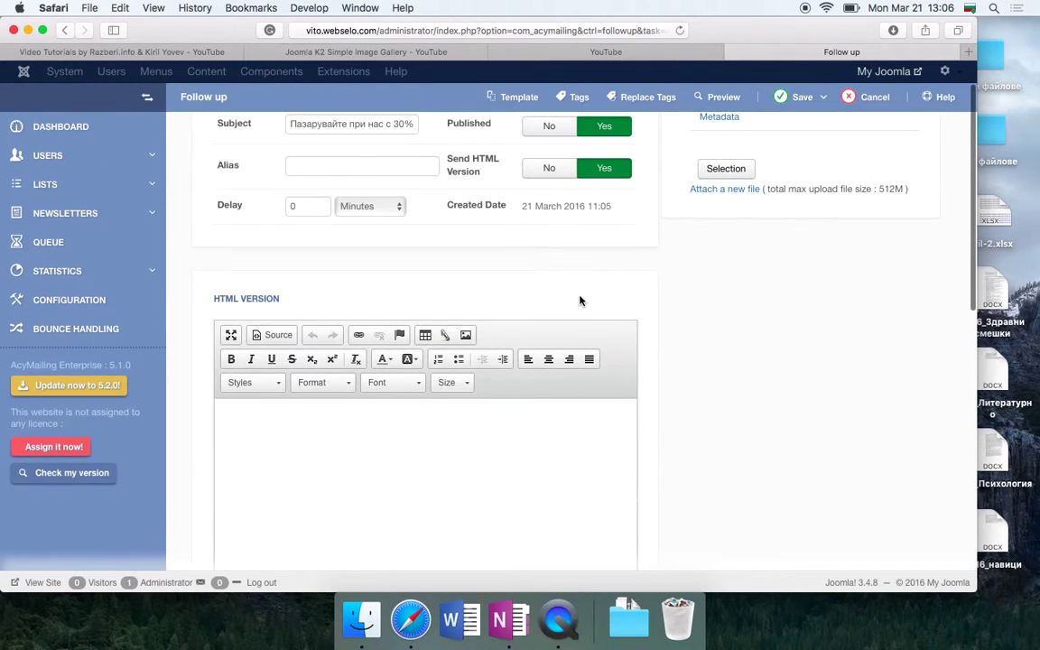
left_click(362, 473)
scroll(362, 475, "up", 2)
scroll(362, 475, "down", 1)
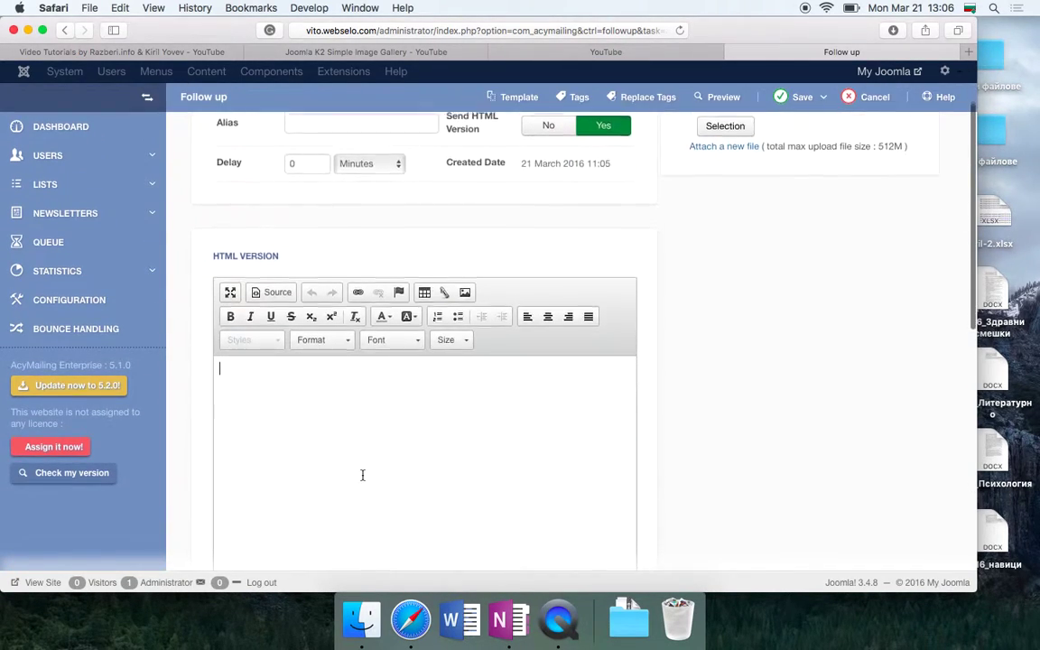
type("Само сега нашият ол")
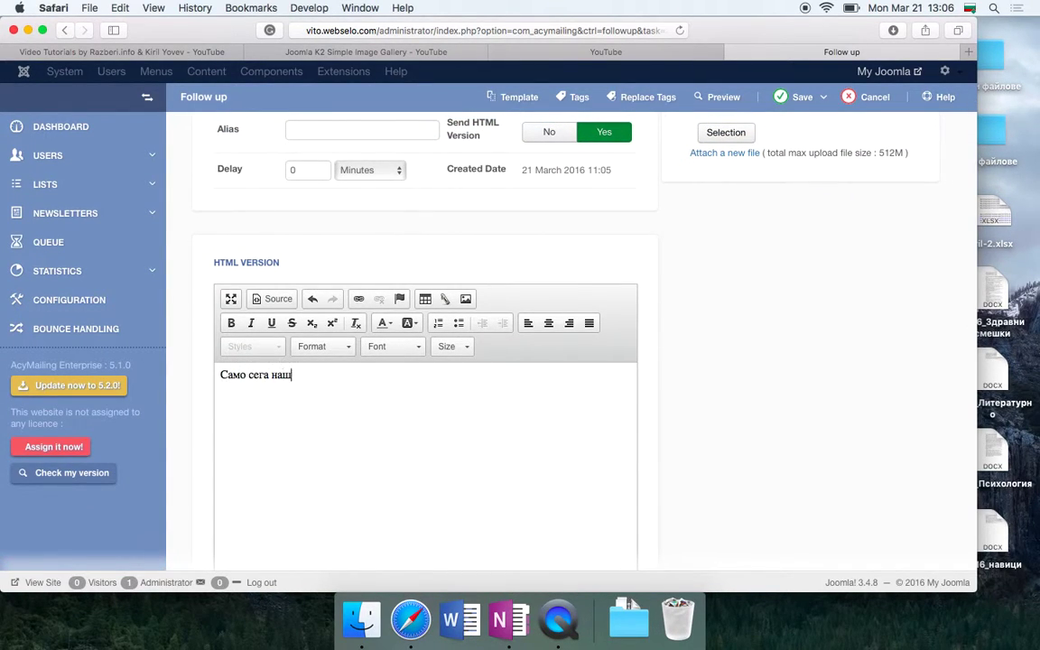
key("BackSpace")
type("нлайн магазини")
key("BackSpace")
type("ви предлаг")
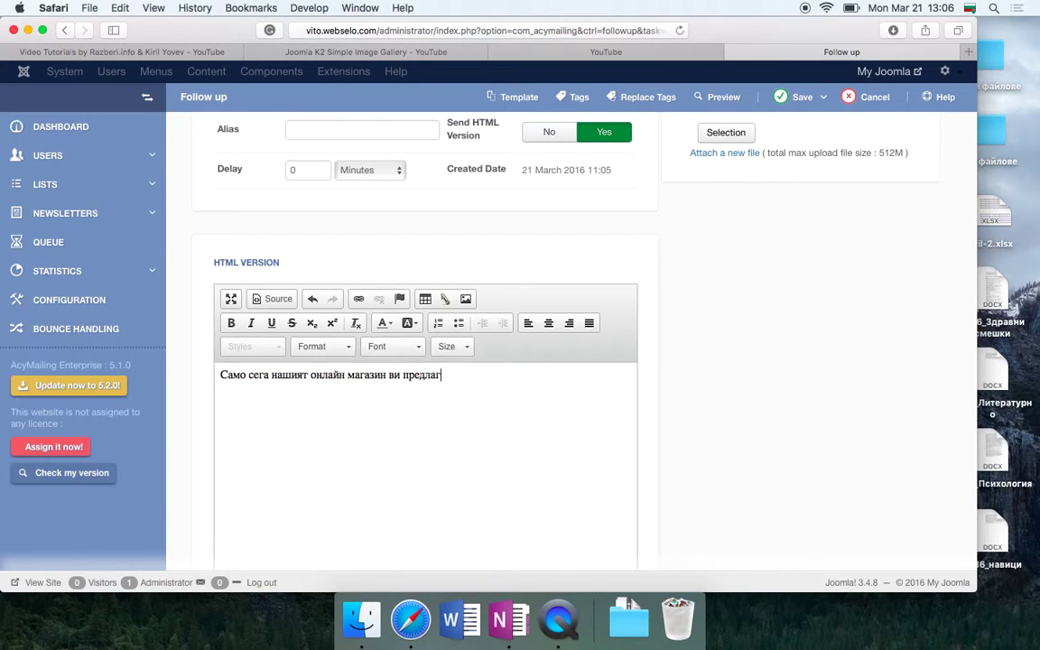
type("а невероятния шан")
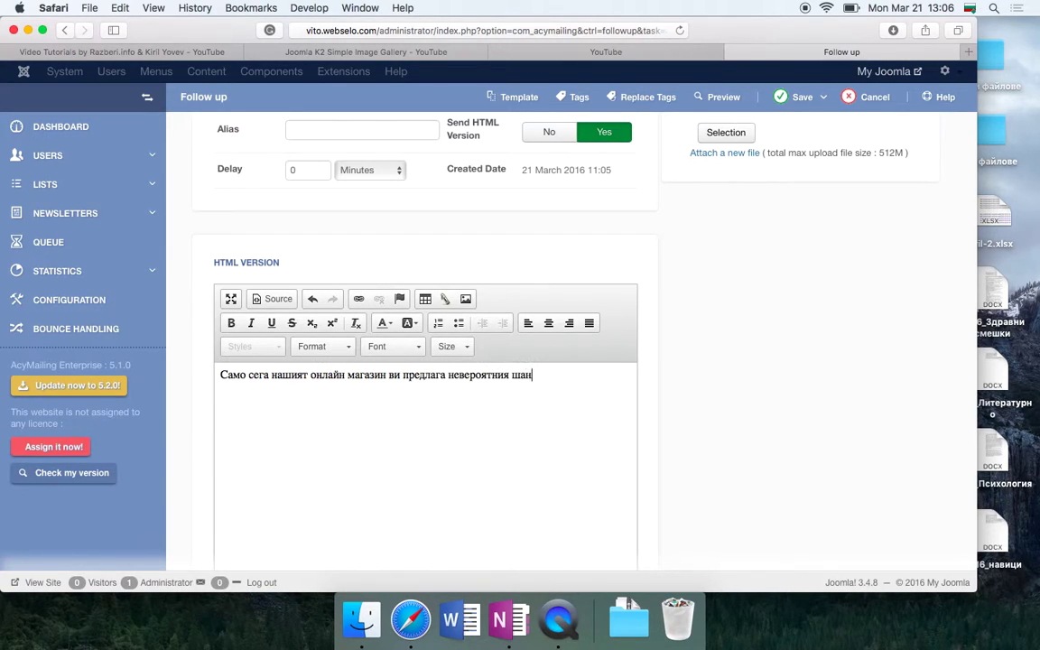
type("с да закупите жл")
key("BackSpace")
type("еланите от ")
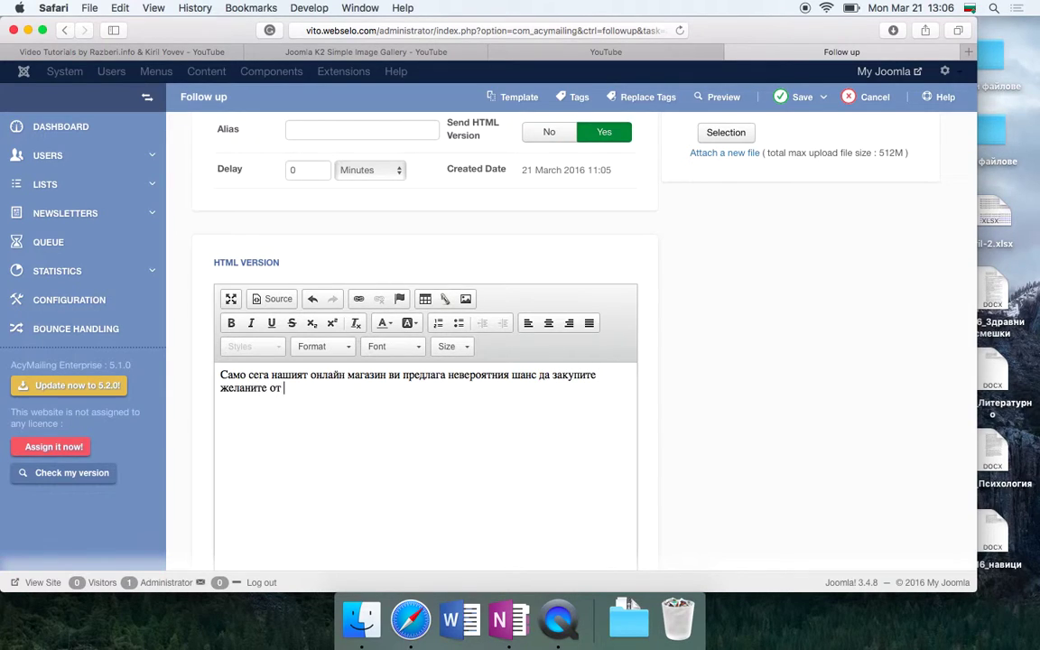
type("вас продукти с")
- Complete the HTML message with "30% намаление! Възползвайте се! Офертата е валидна до края на седмицата :)"
scroll(424, 361, "up", 3)
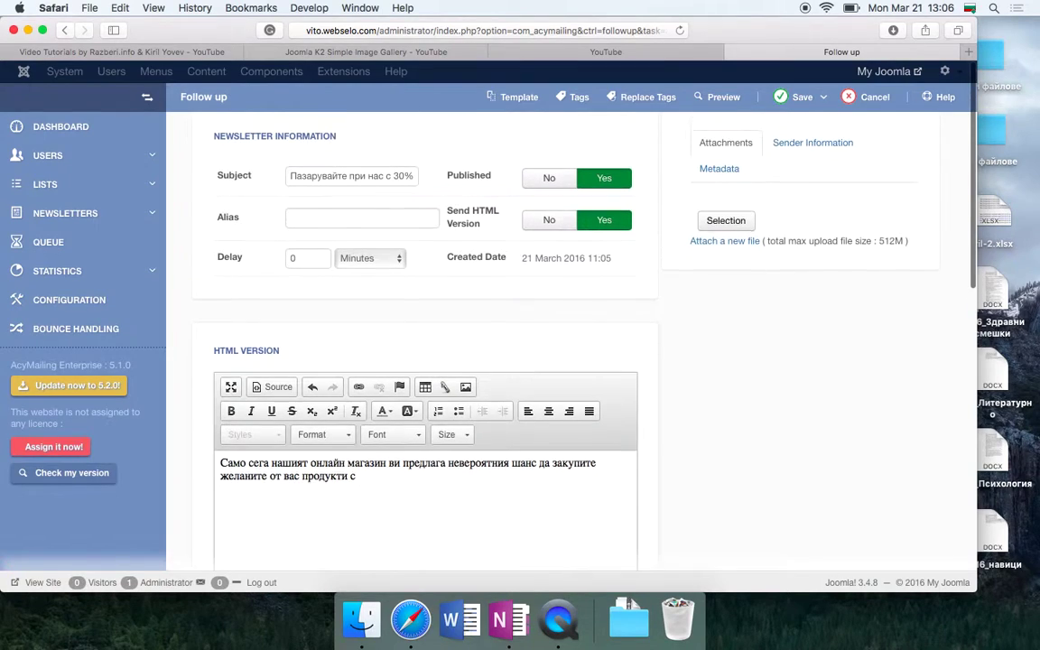
type("30% нама")
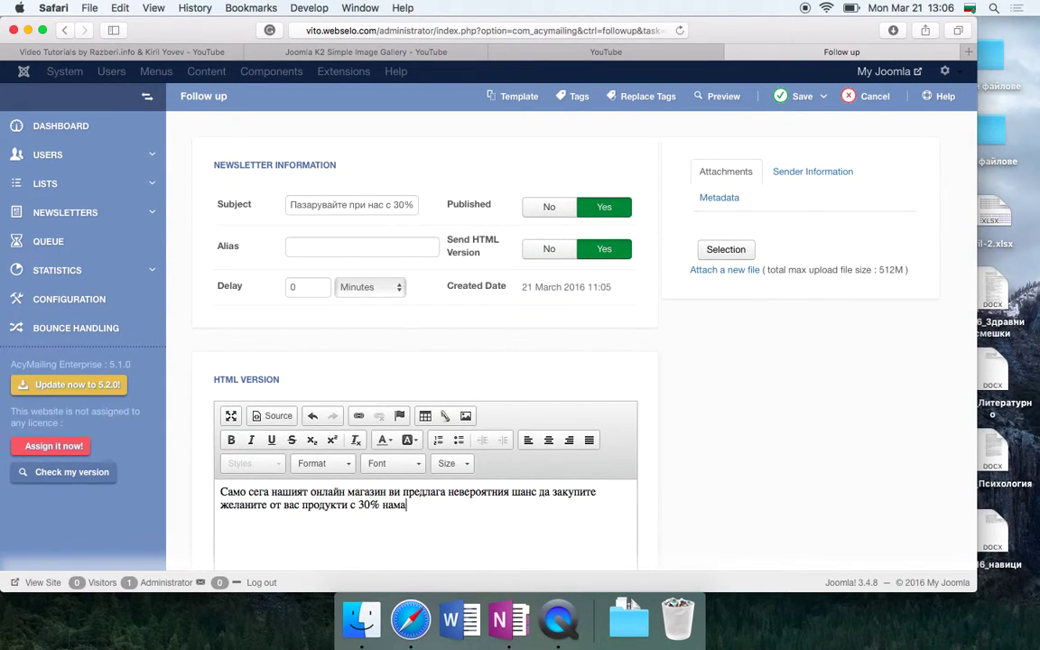
type("ление! Възползвайте се! Офер")
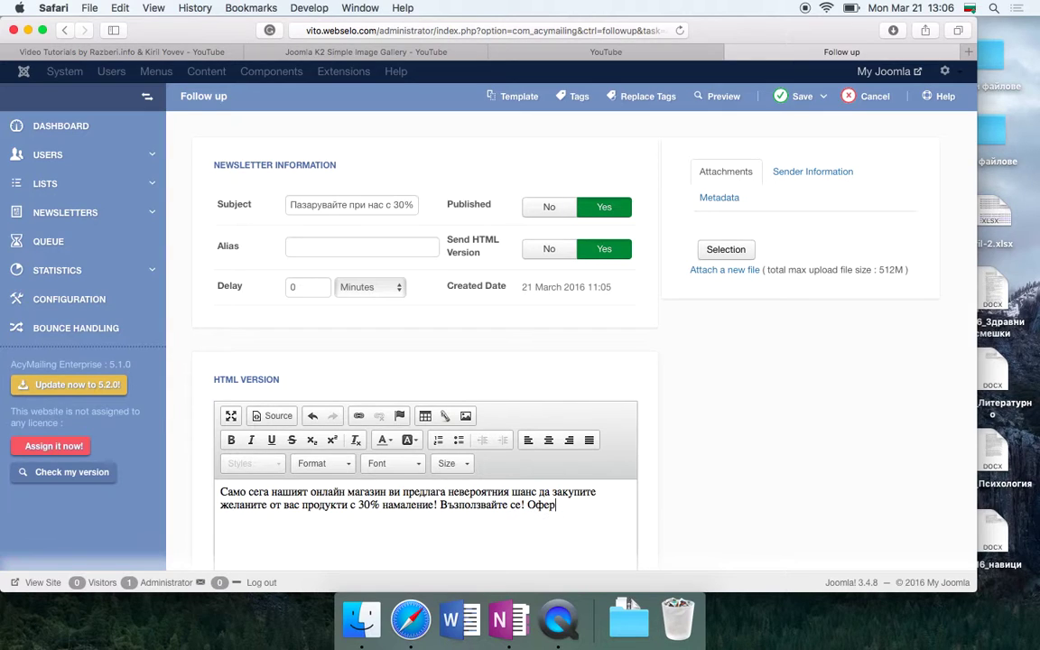
type("тата е валидна до края на с")
type("едмицата :)")
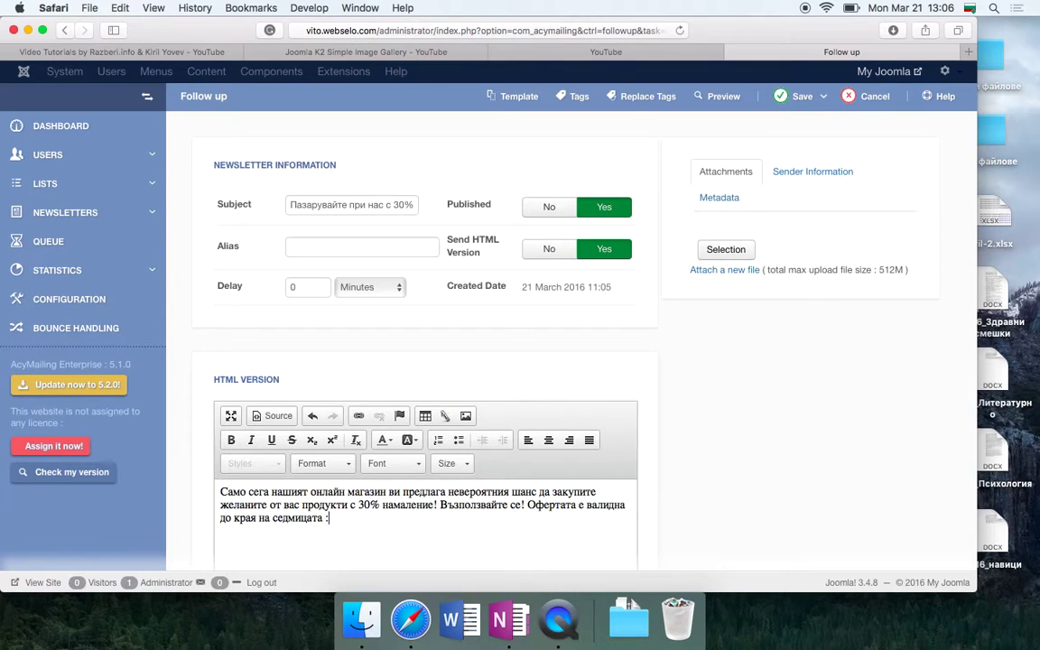
- Copy the whole HTML message into the follow-up's text version
scroll(487, 361, "down", 7)
scroll(488, 361, "down", 5)
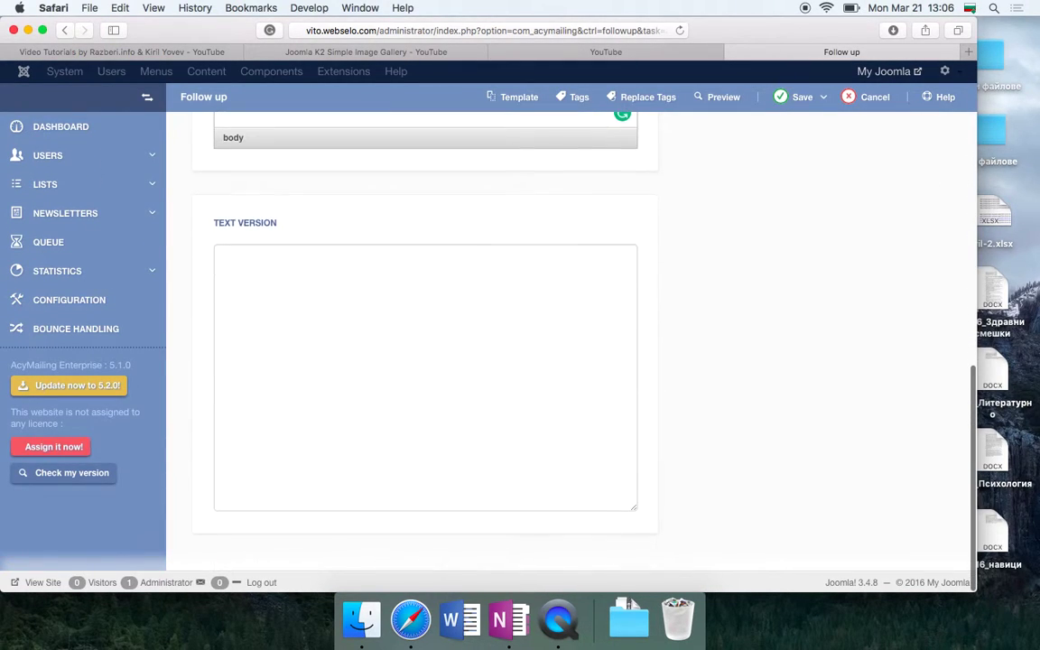
scroll(487, 361, "up", 7)
key("super+a")
key("super+c")
scroll(384, 388, "down", 8)
left_click(357, 376)
key("super+v")
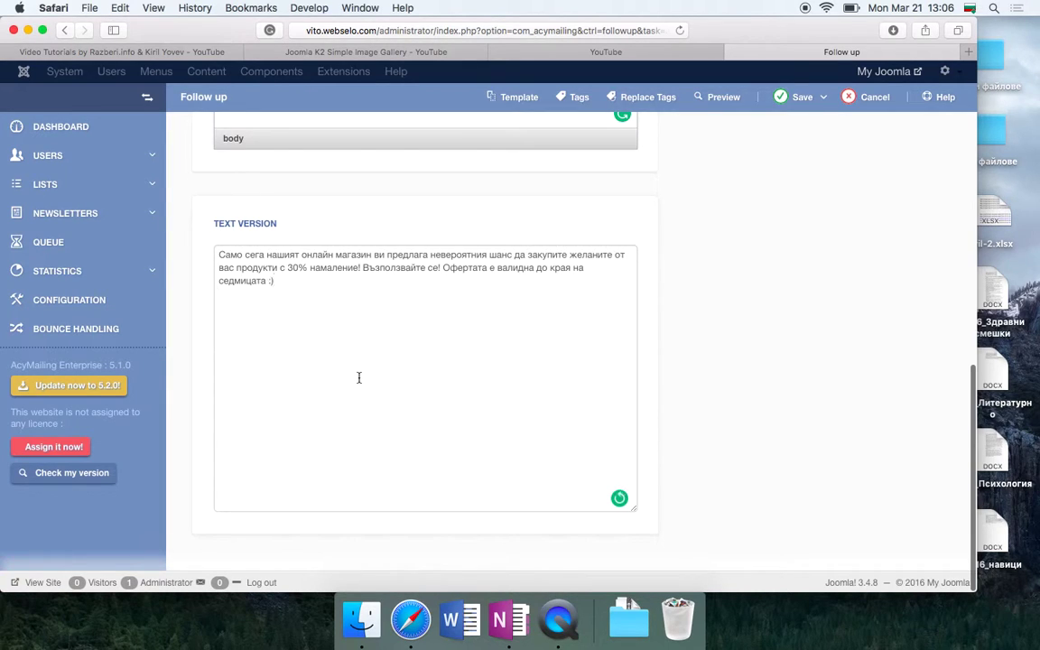
- Review the HTML and text versions of the follow-up message
scroll(358, 377, "up", 10)
scroll(358, 378, "down", 6)
scroll(358, 377, "down", 5)
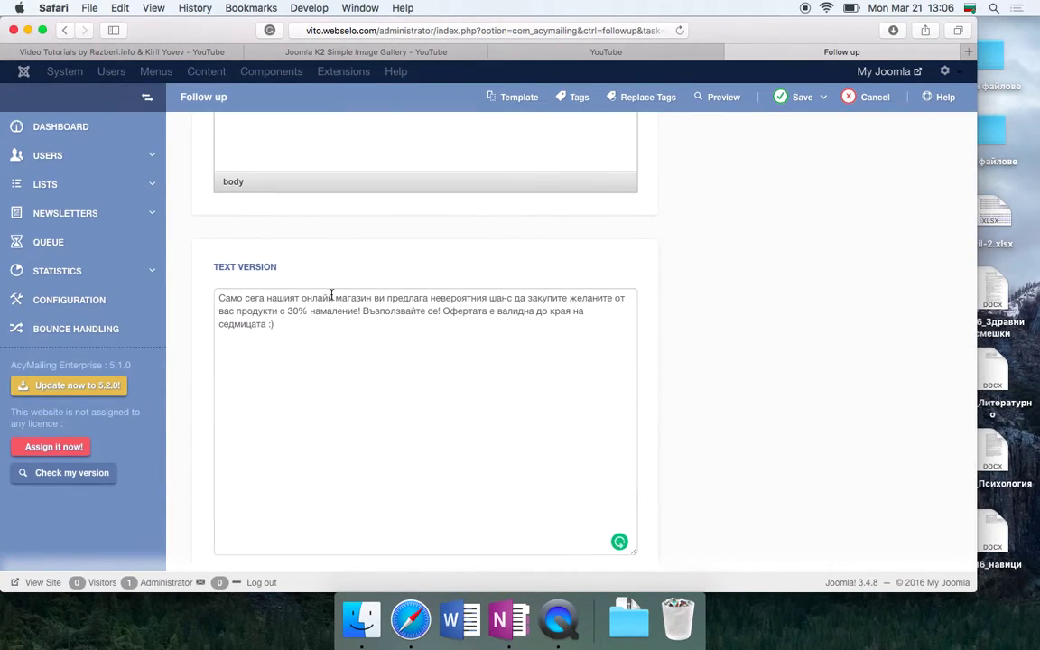
double_click(262, 267)
left_click(418, 244)
scroll(418, 244, "up", 7)
scroll(417, 244, "up", 4)
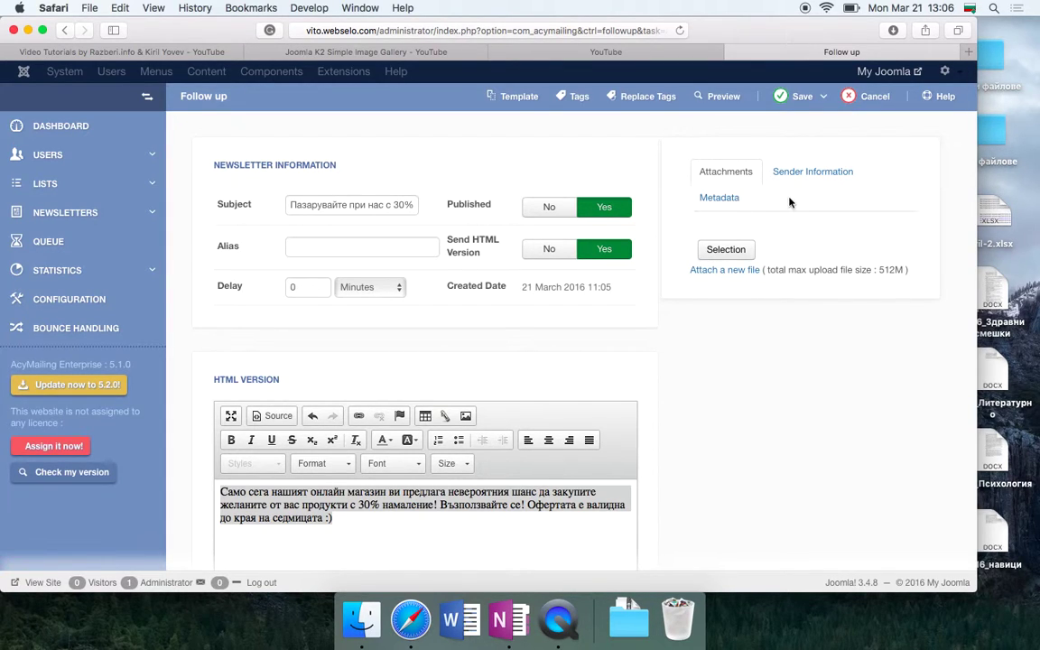
- Search Google for "discoutn 30" in a new browser tab
key("super+t")
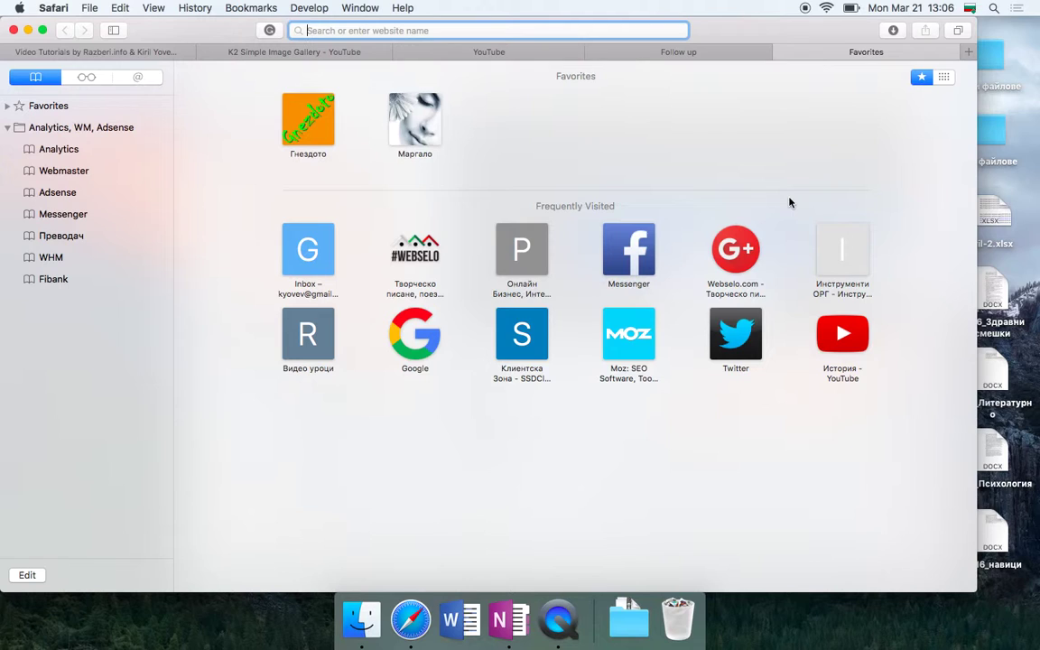
type("снимк")
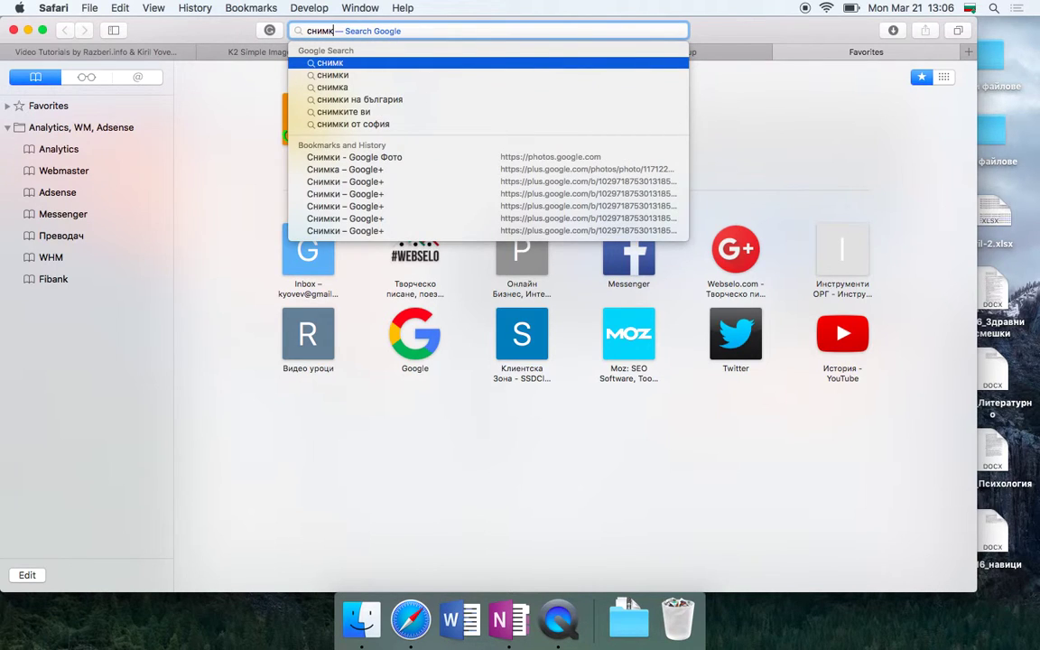
key("super+a")
type("discoutn 3")
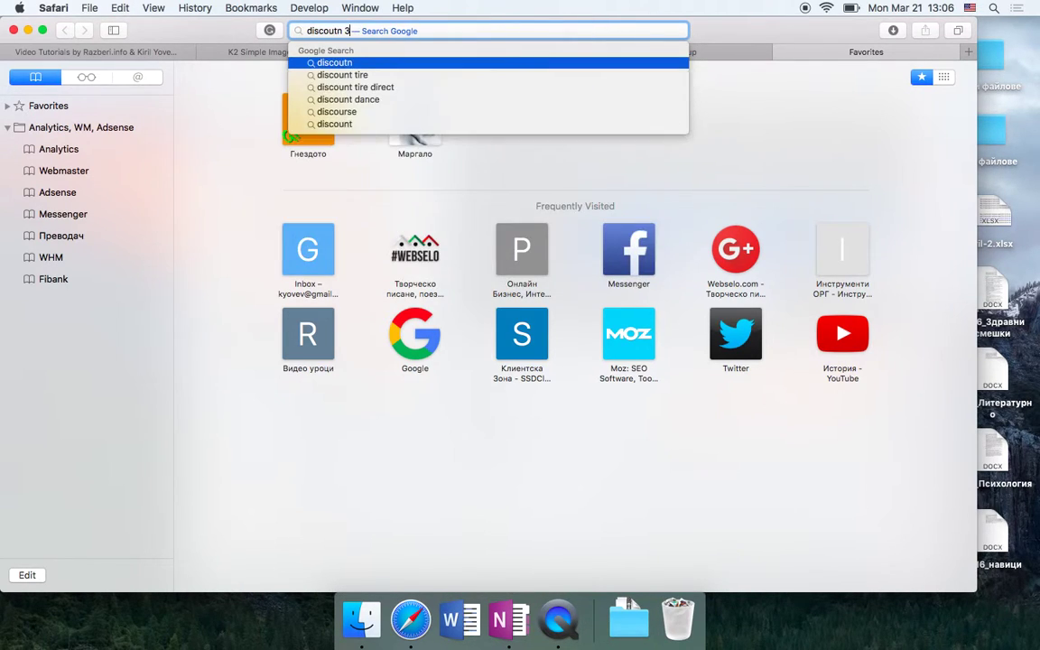
type("0")
key("Return")
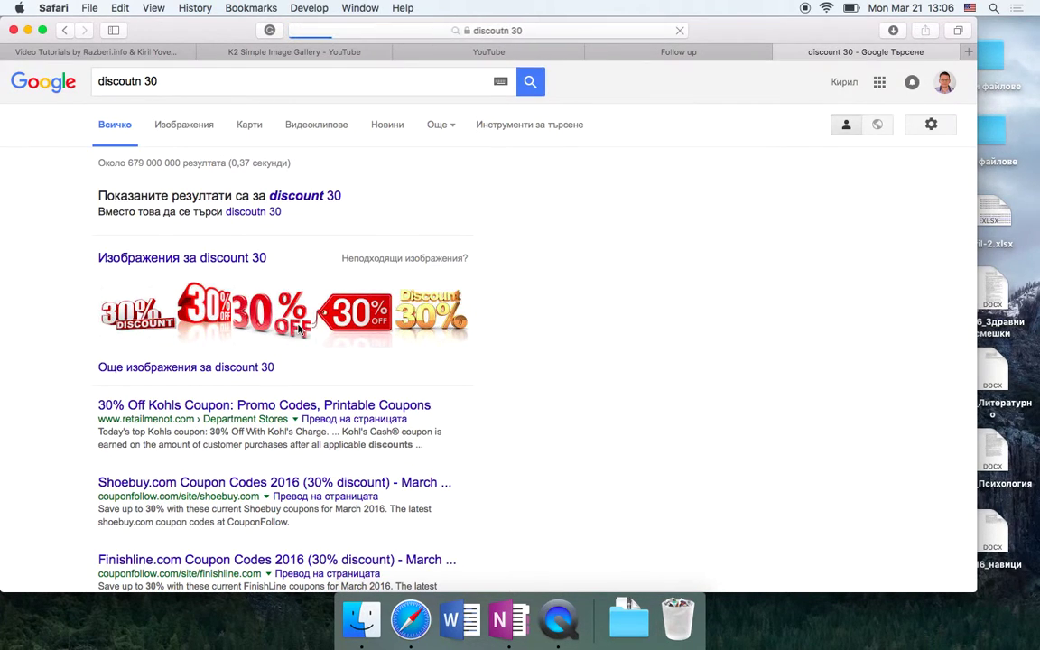
- Open the red "30% OFF" picture at full size and save it to the Downloads folder
left_click(299, 331)
left_click(778, 302)
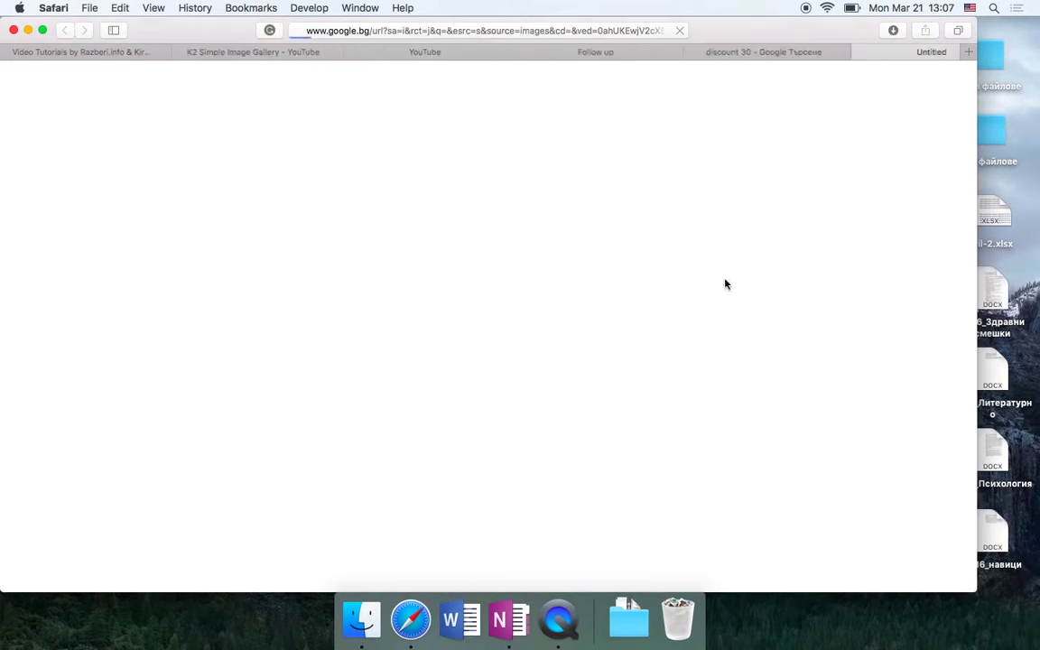
right_click(451, 231)
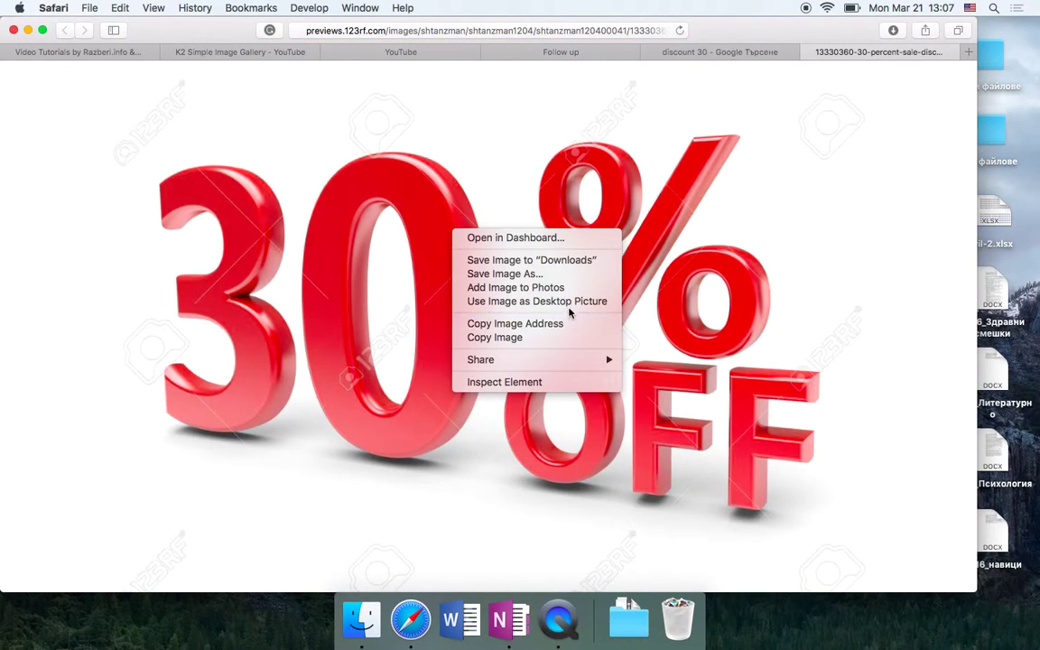
left_click(528, 261)
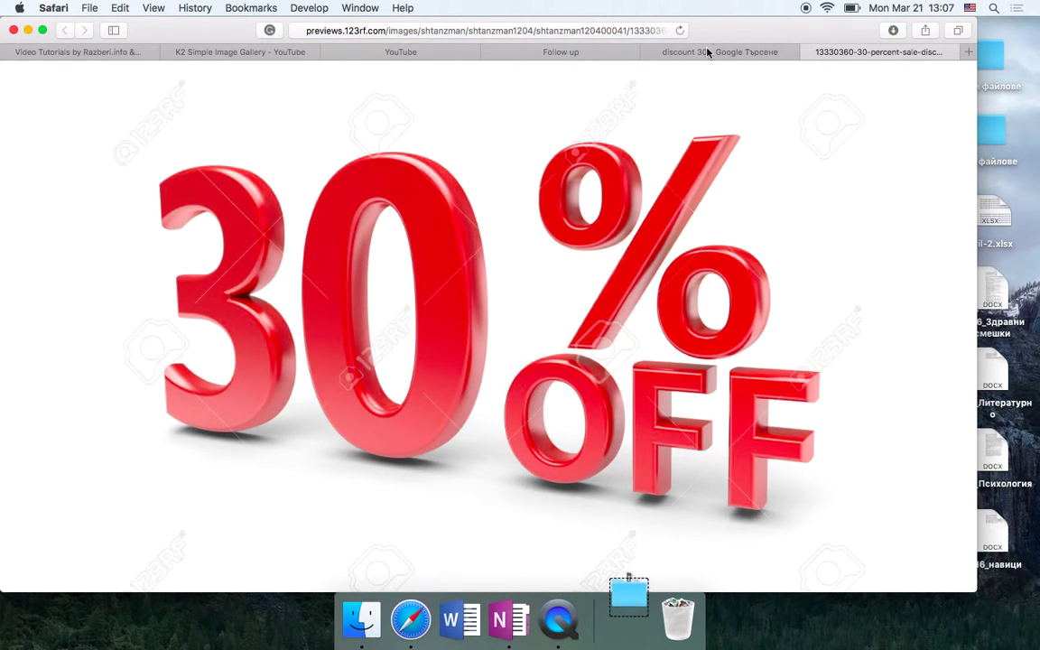
- Return to the follow-up newsletter form in its browser tab
left_click(709, 50)
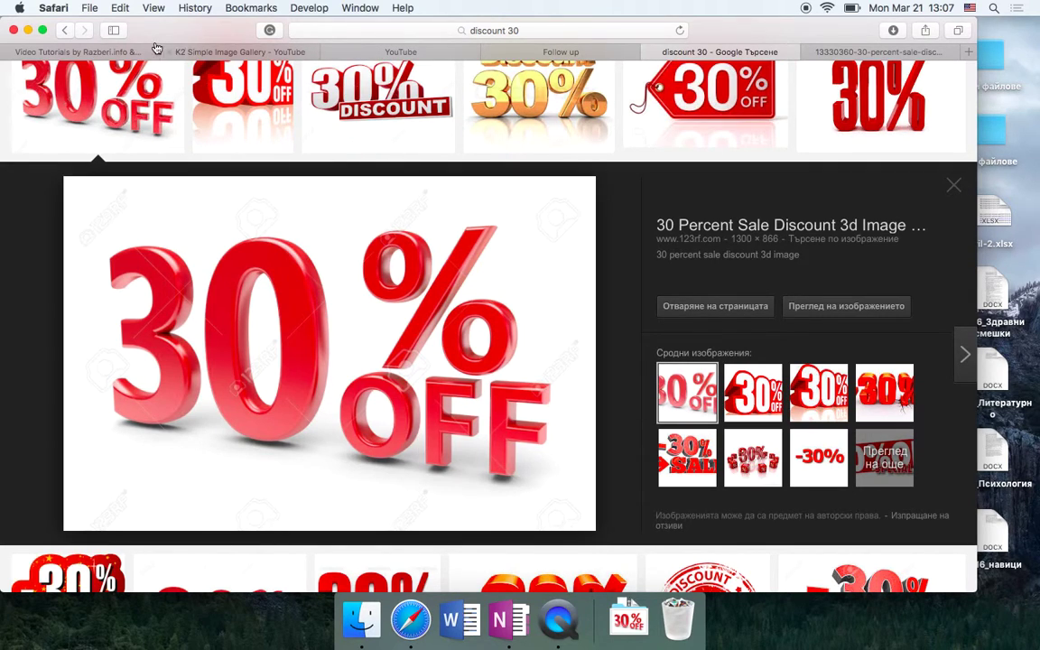
left_click(126, 52)
left_click(240, 51)
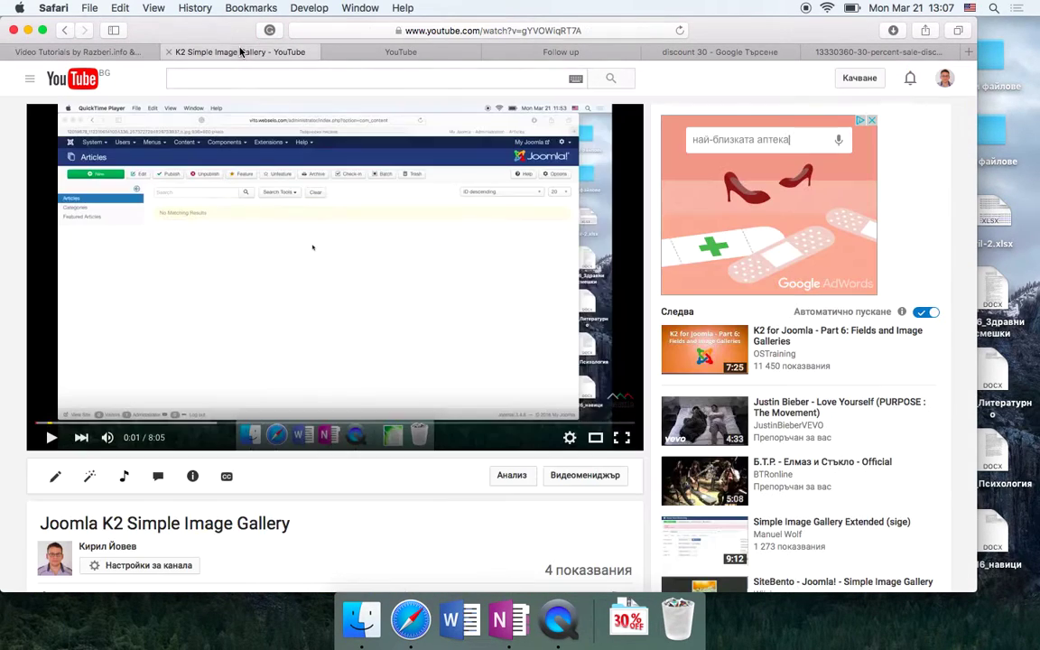
left_click(390, 53)
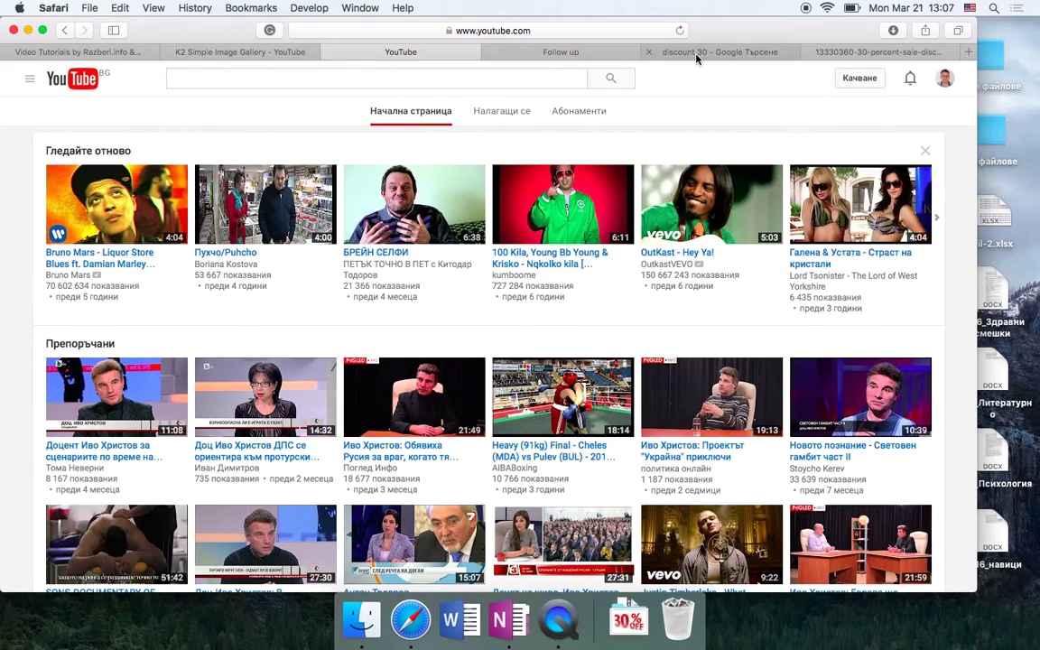
left_click(668, 47)
left_click(561, 51)
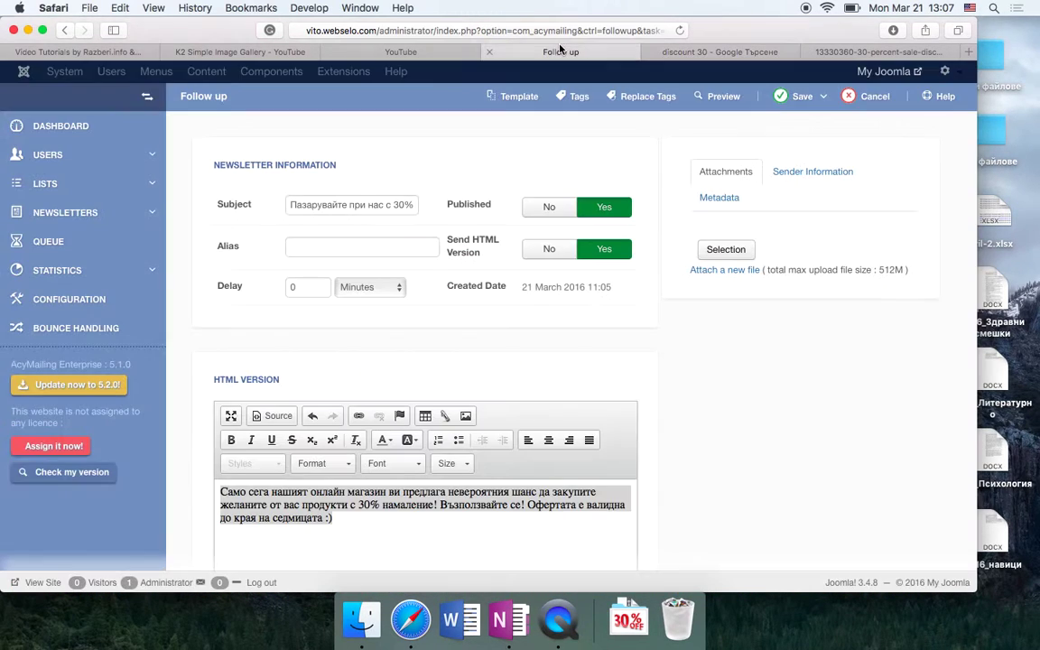
- Add another file slot to the follow-up newsletter's attachments
scroll(506, 230, "down", 4)
left_click(597, 439)
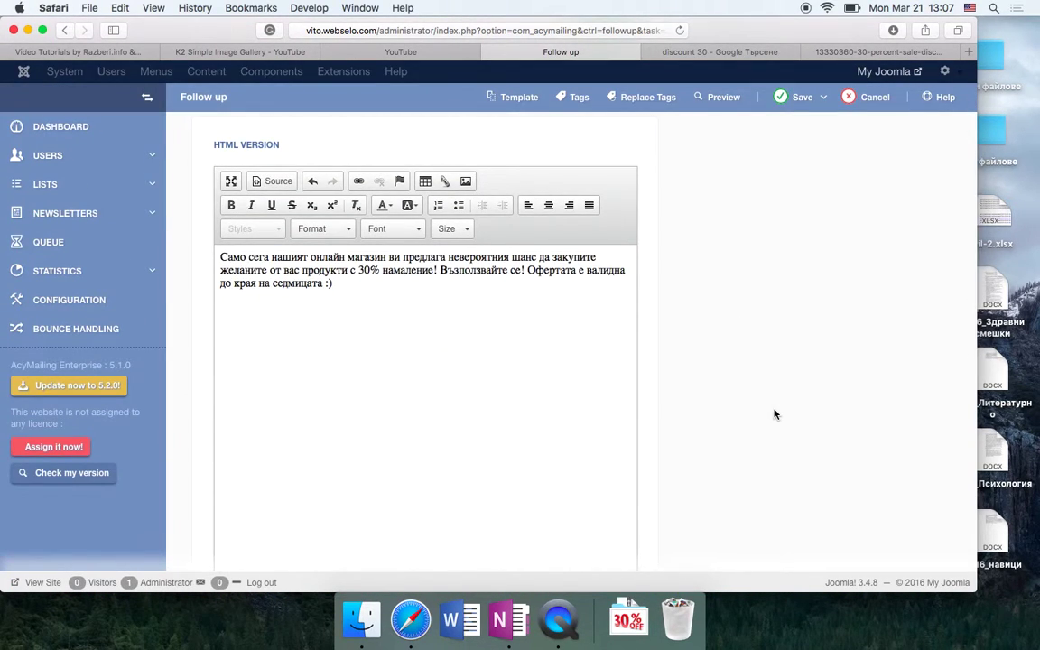
scroll(777, 413, "up", 3)
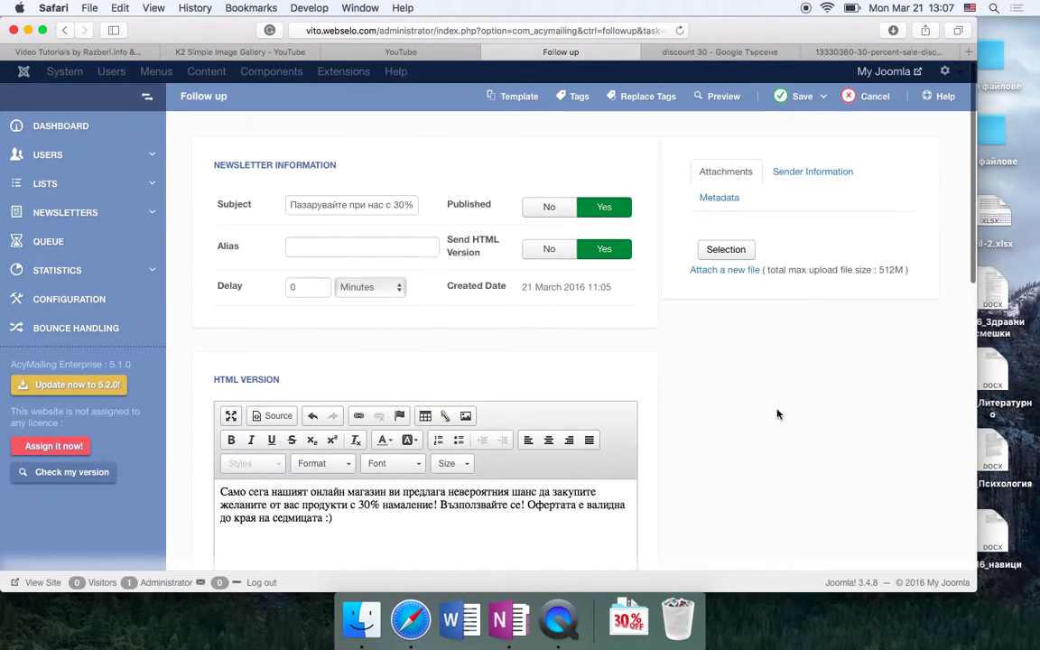
left_click(719, 271)
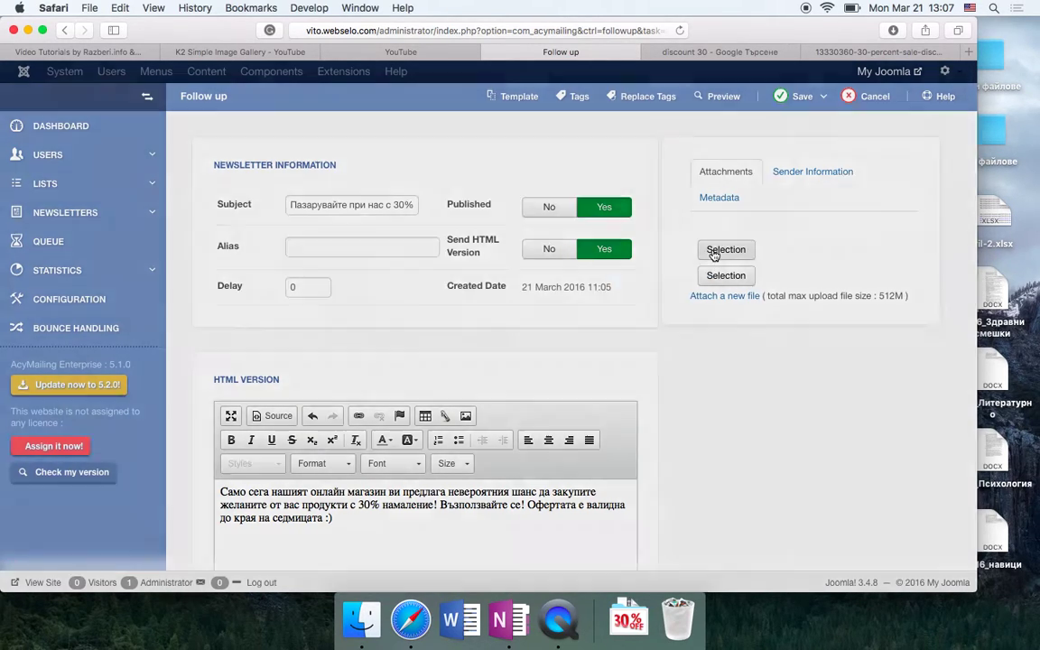
left_click(715, 253)
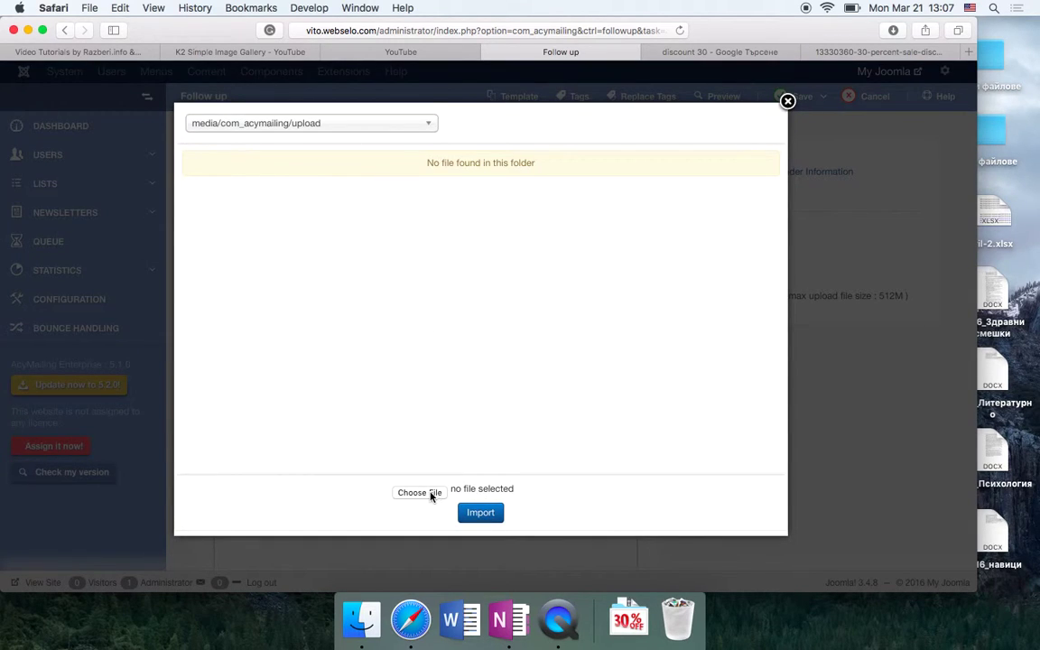
left_click(431, 492)
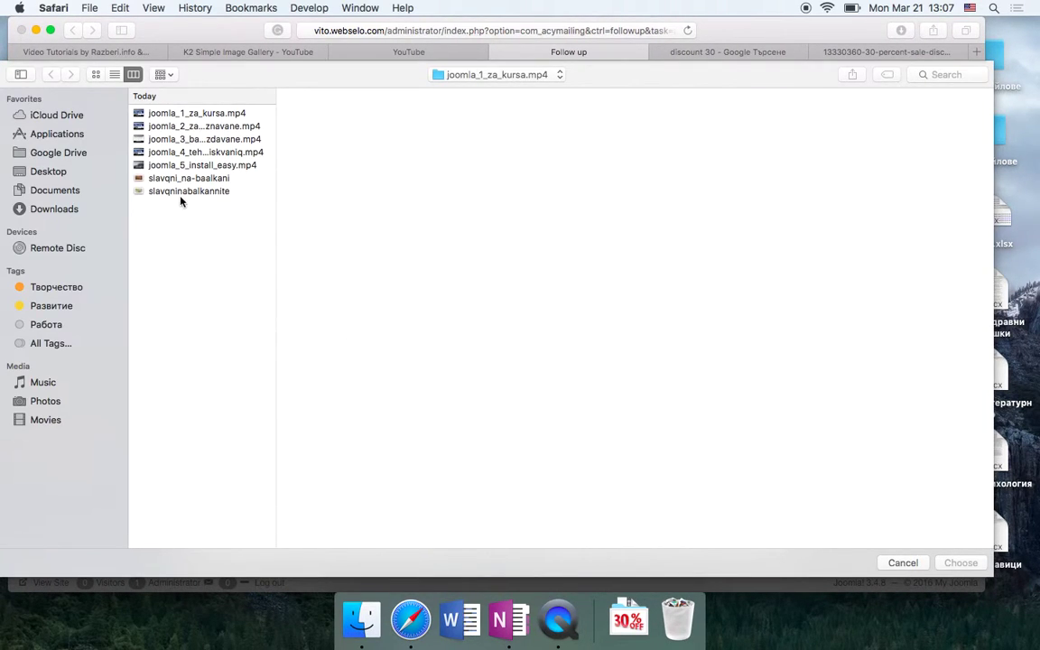
left_click(181, 192)
left_click(179, 181)
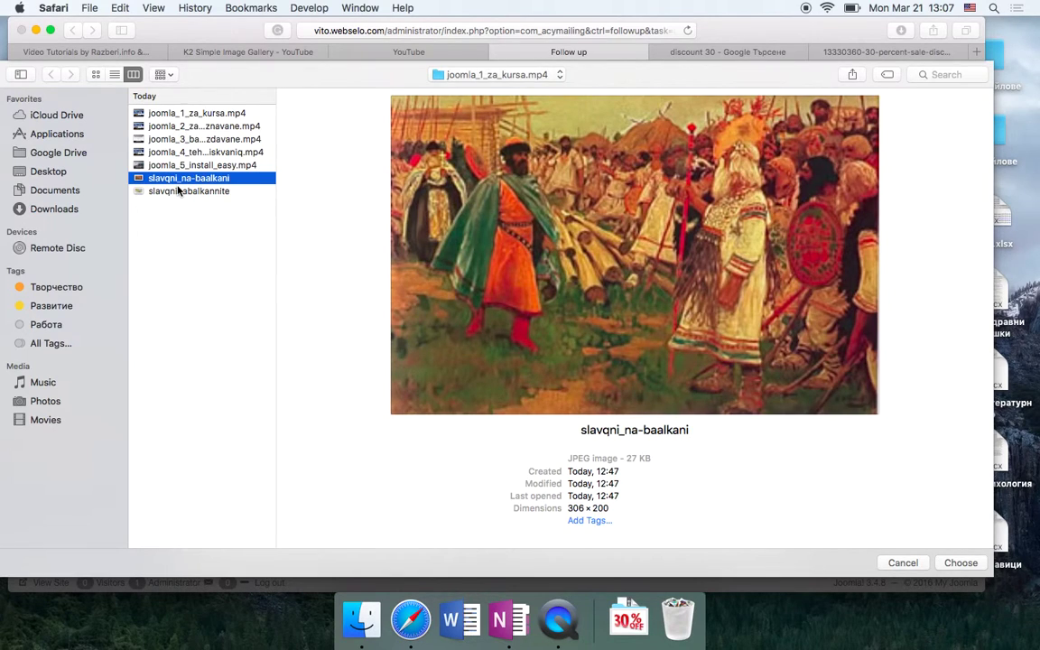
left_click(54, 207)
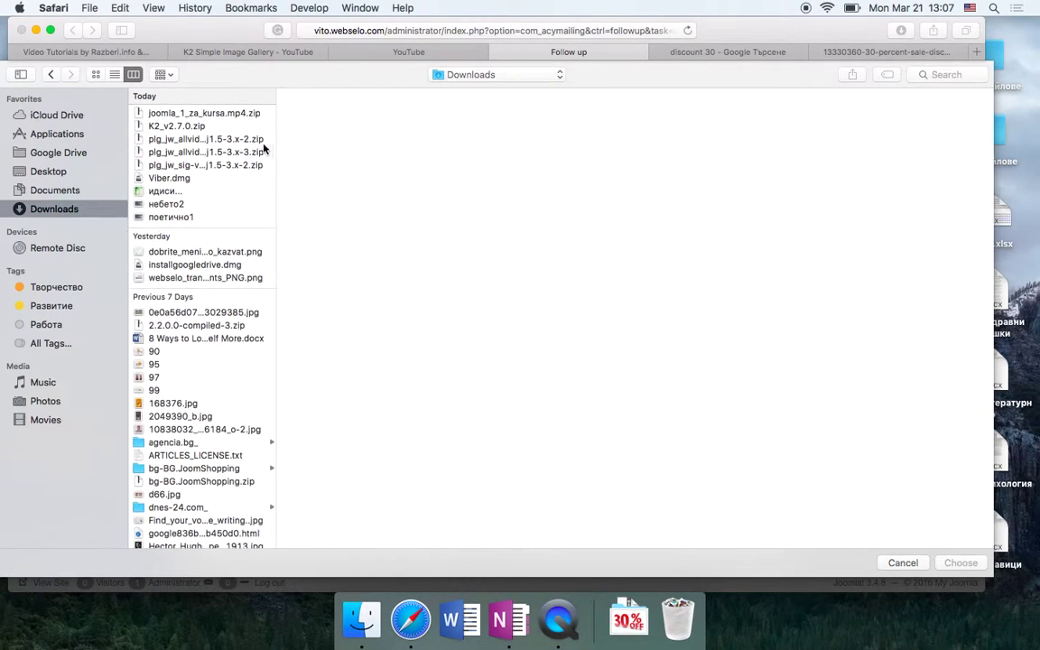
left_click(221, 139)
left_click(198, 127)
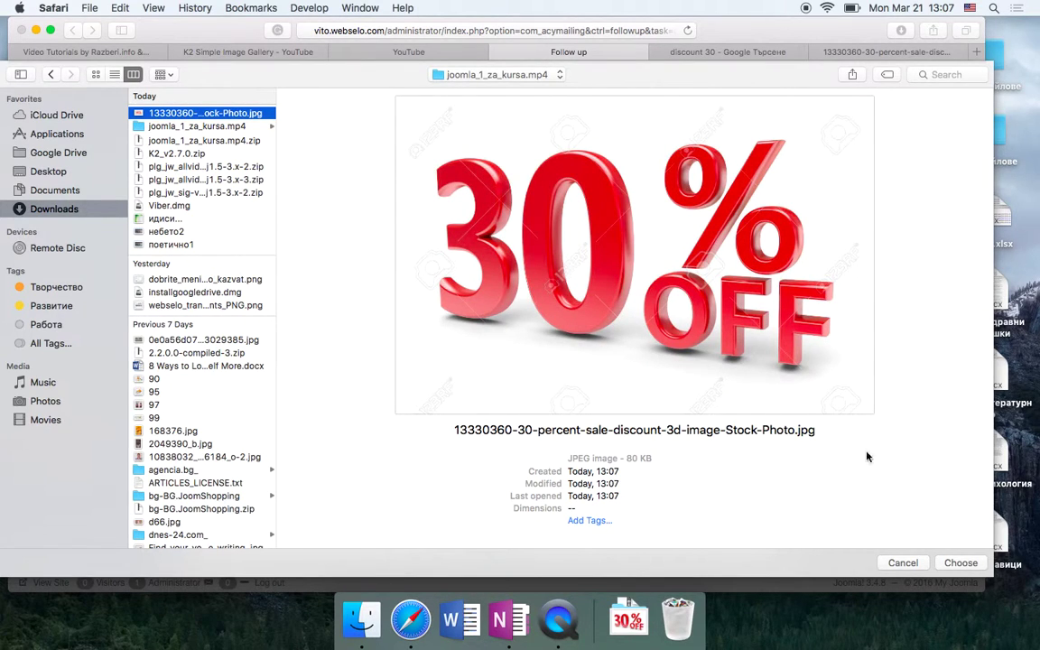
left_click(960, 562)
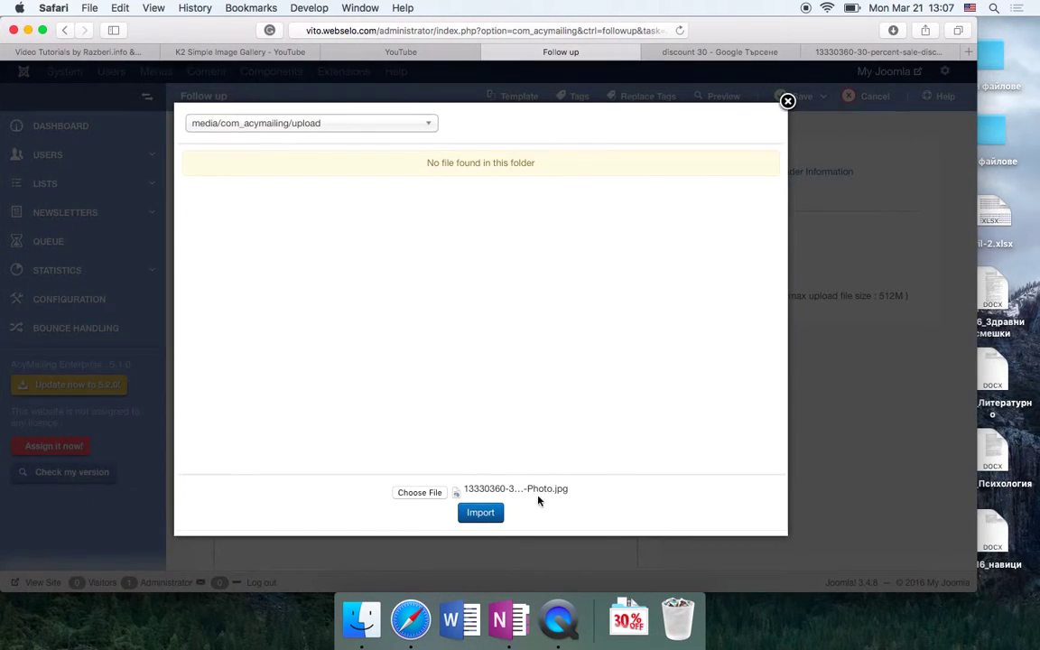
left_click(481, 512)
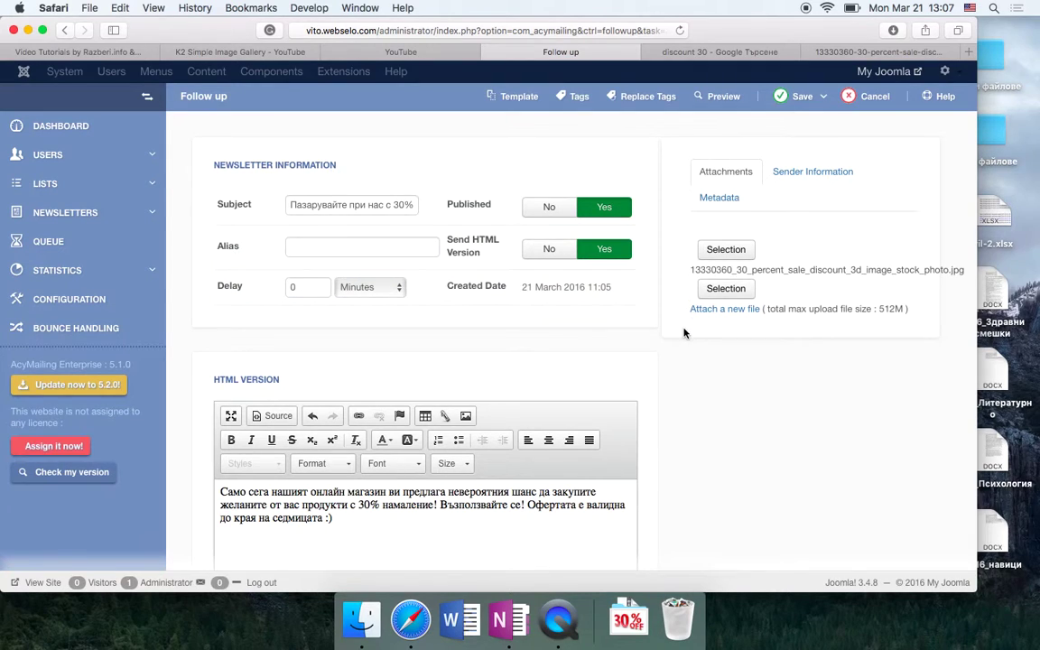
- Set the follow-up's delay to 58 minutes and save the follow-up newsletter
scroll(596, 361, "down", 3)
scroll(515, 394, "up", 3)
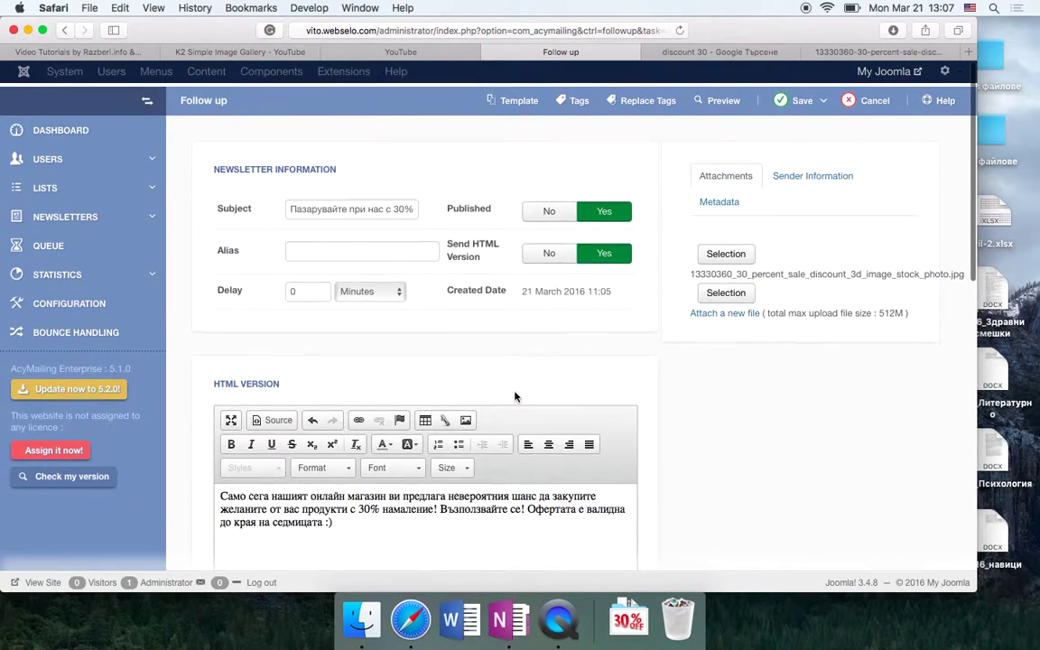
left_click(371, 288)
left_click(361, 290)
left_click(317, 289)
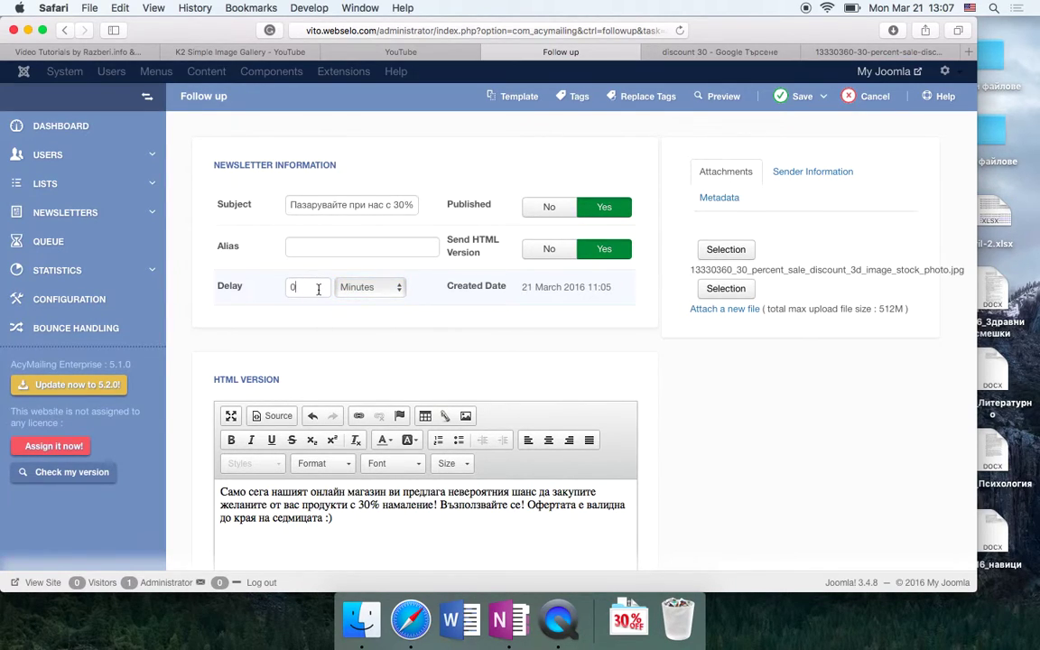
type("5")
type("58")
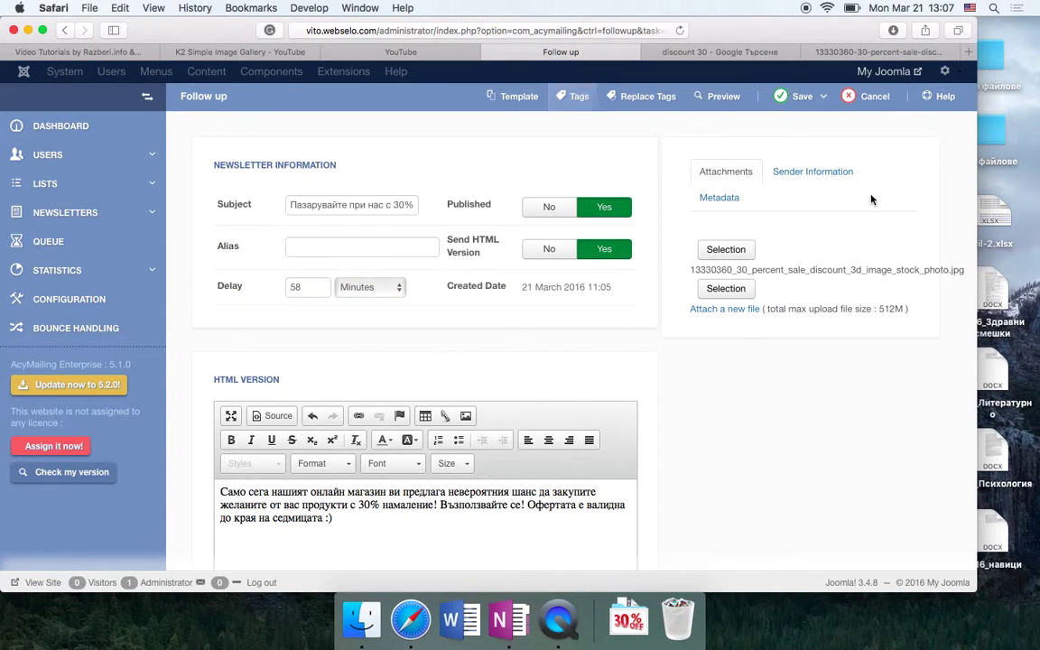
left_click(788, 106)
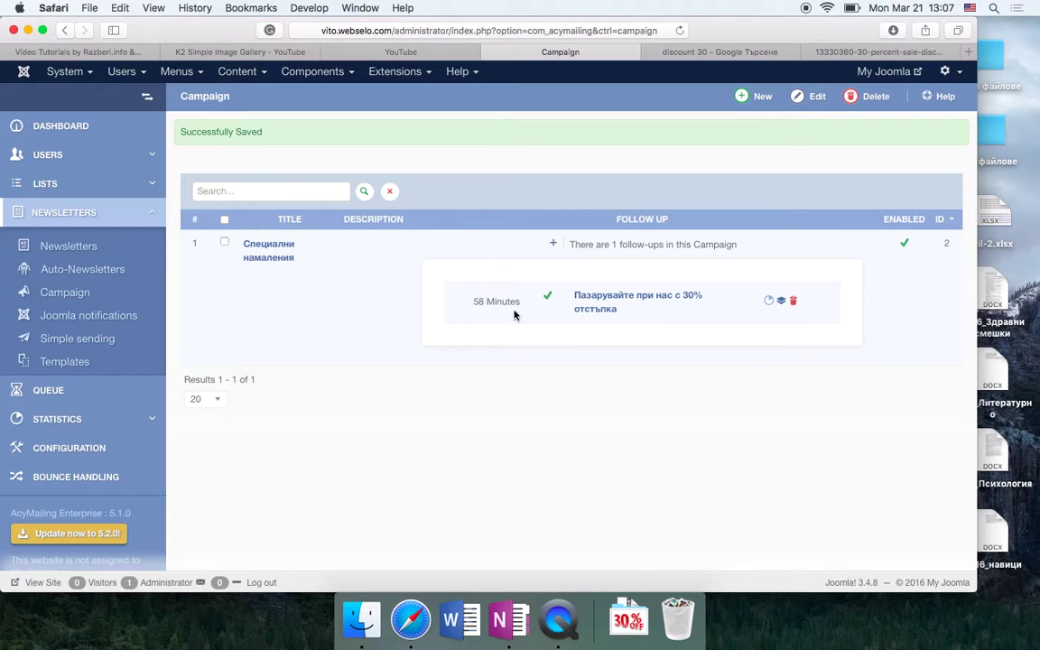
- Add a second follow-up to the "Специални намаления" campaign and set its delay to 3 days
left_click(555, 246)
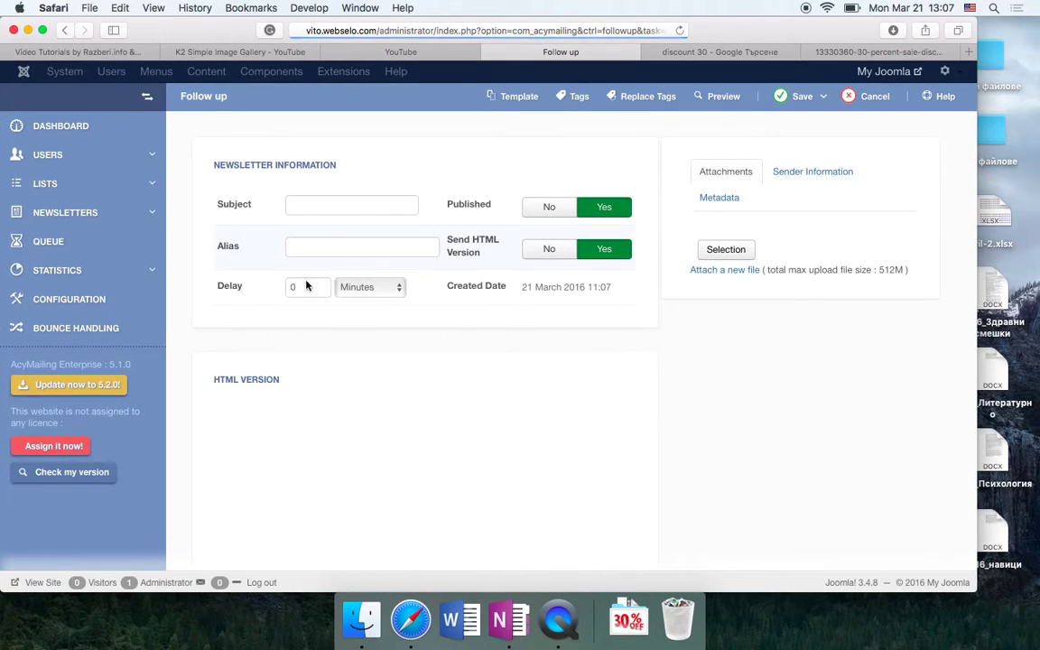
left_click(313, 207)
key("Tab")
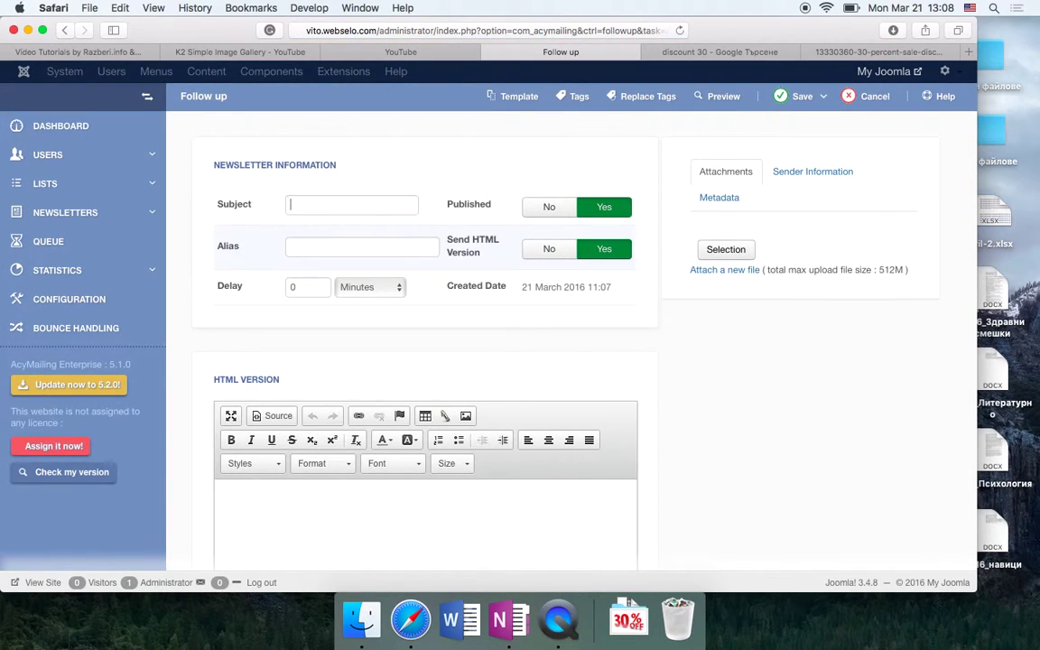
left_click(365, 287)
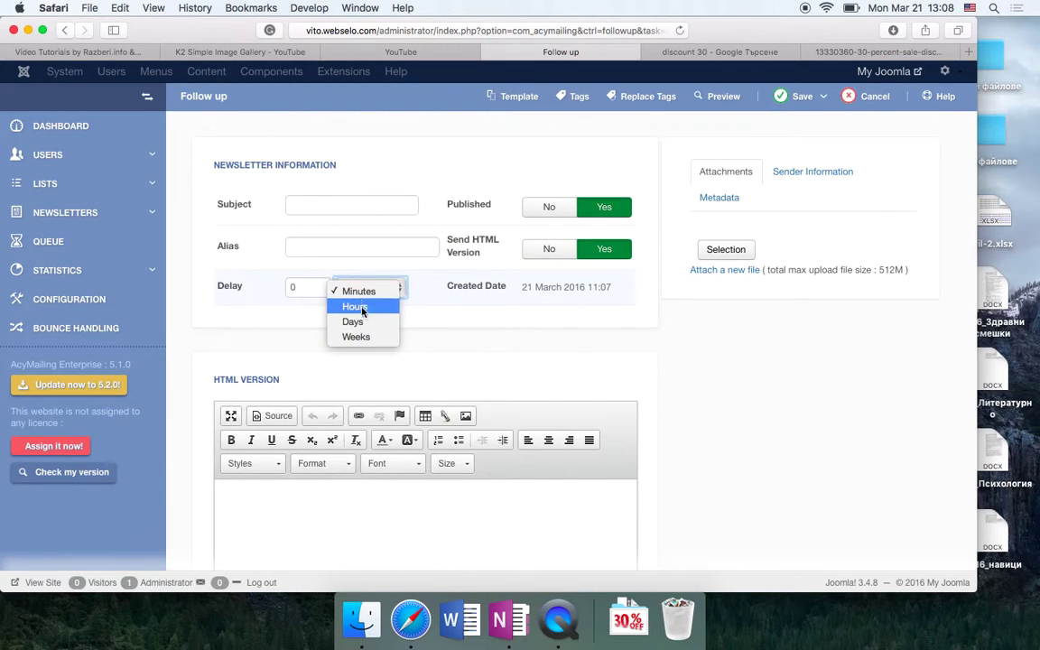
left_click(357, 321)
double_click(298, 289)
type("3d")
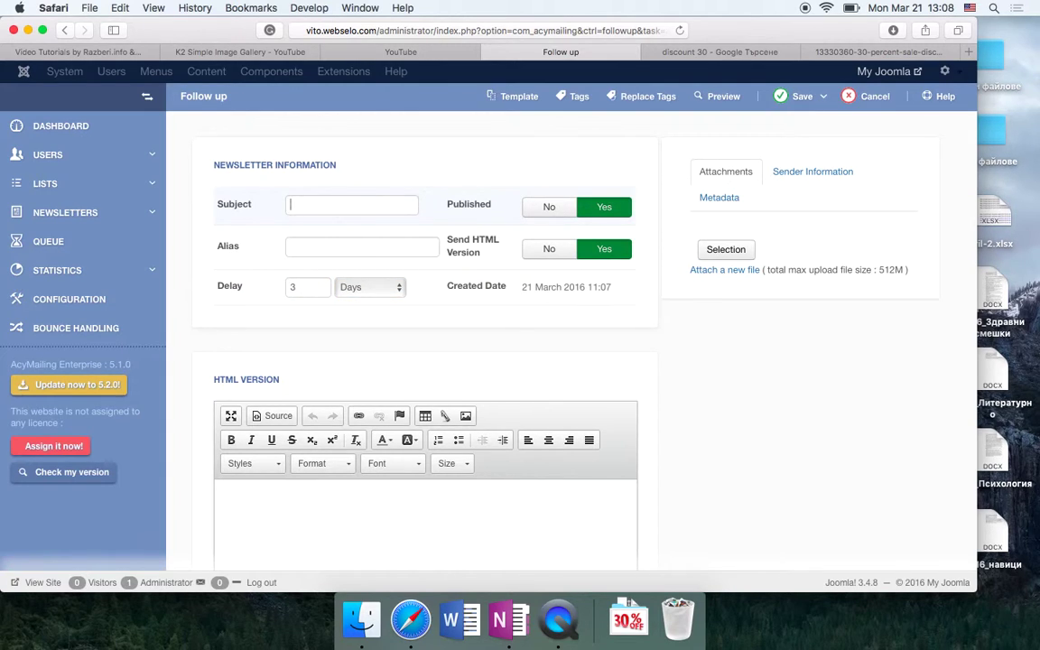
- Enter "Вземете отстъпка за своята любима категория продукти" as the follow-up's subject, using the Bulgarian keyboard layout
key("ctrl+space")
type("Вз")
type("емете отстъпка за своята")
type(" люб")
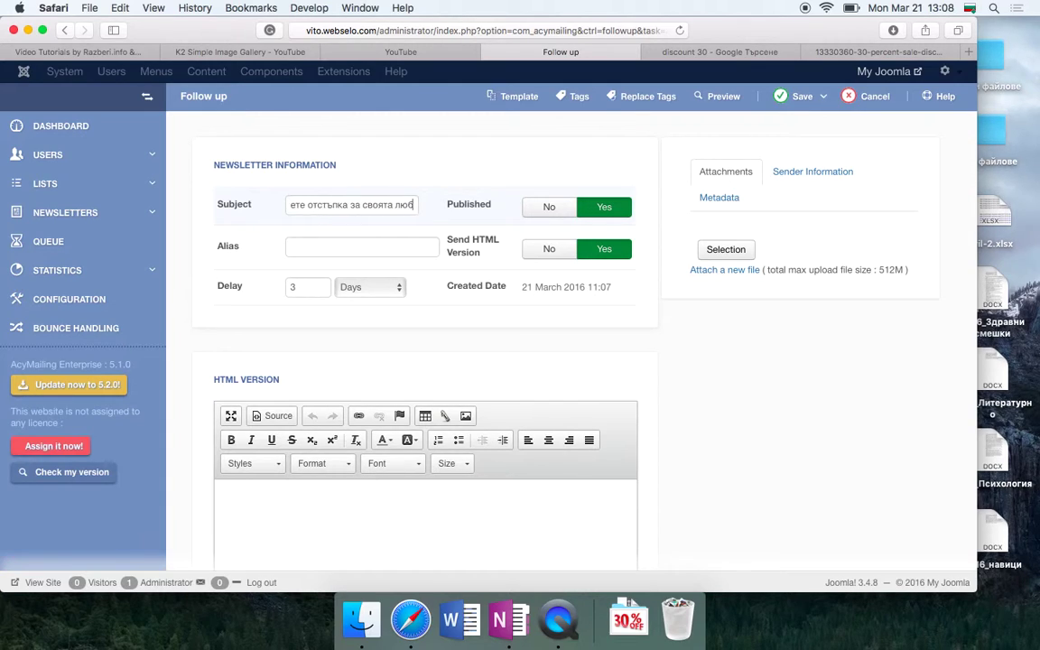
type("има категория продукти")
- Copy the full subject text into the HTML version of the follow-up message
scroll(362, 325, "down", 10)
left_click(332, 251)
scroll(378, 153, "up", 5)
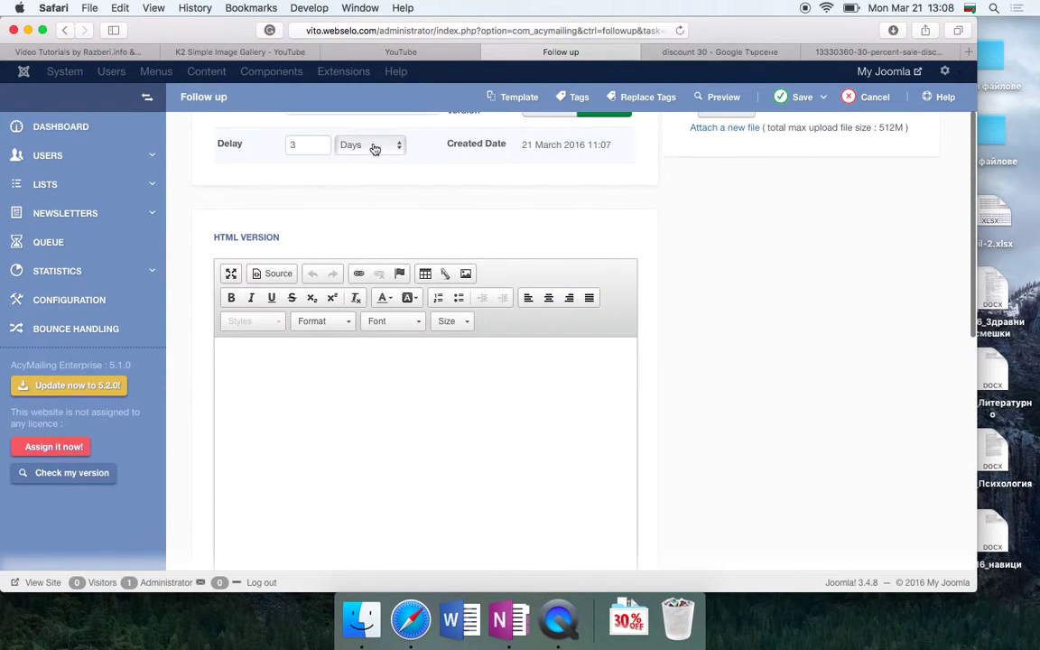
triple_click(356, 200)
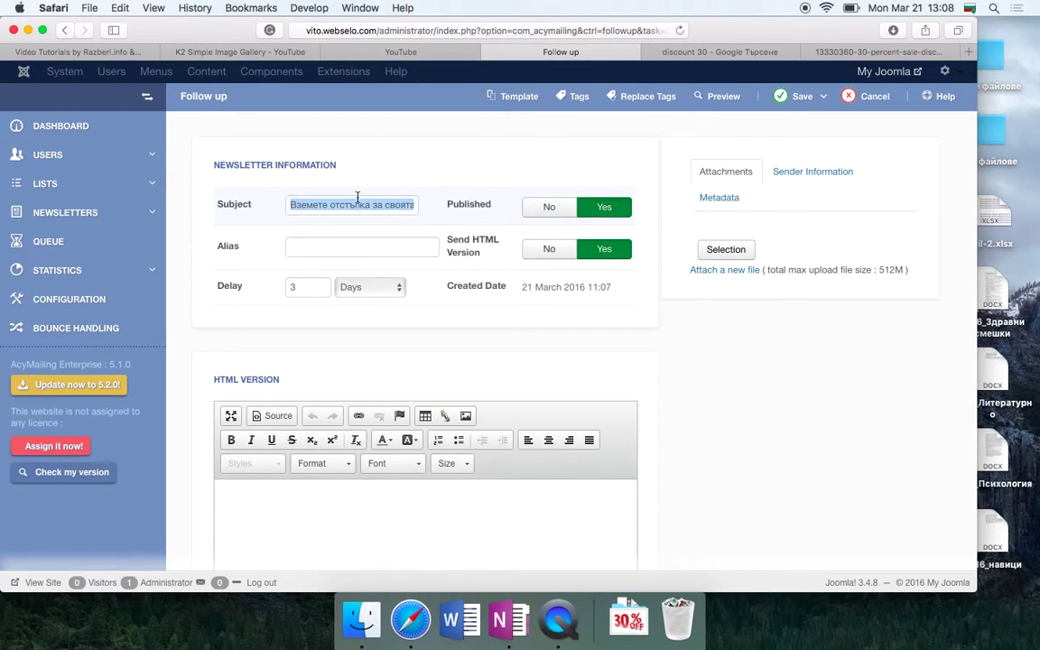
scroll(339, 334, "down", 5)
scroll(329, 330, "up", 5)
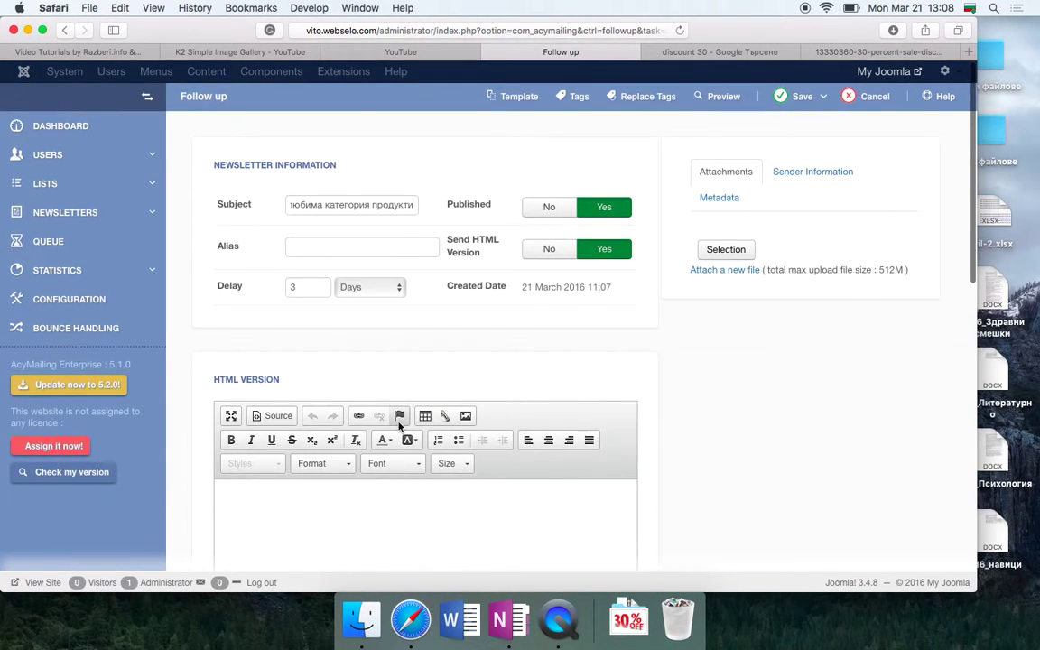
key("cmd+a")
key("cmd+c")
scroll(353, 276, "down", 5)
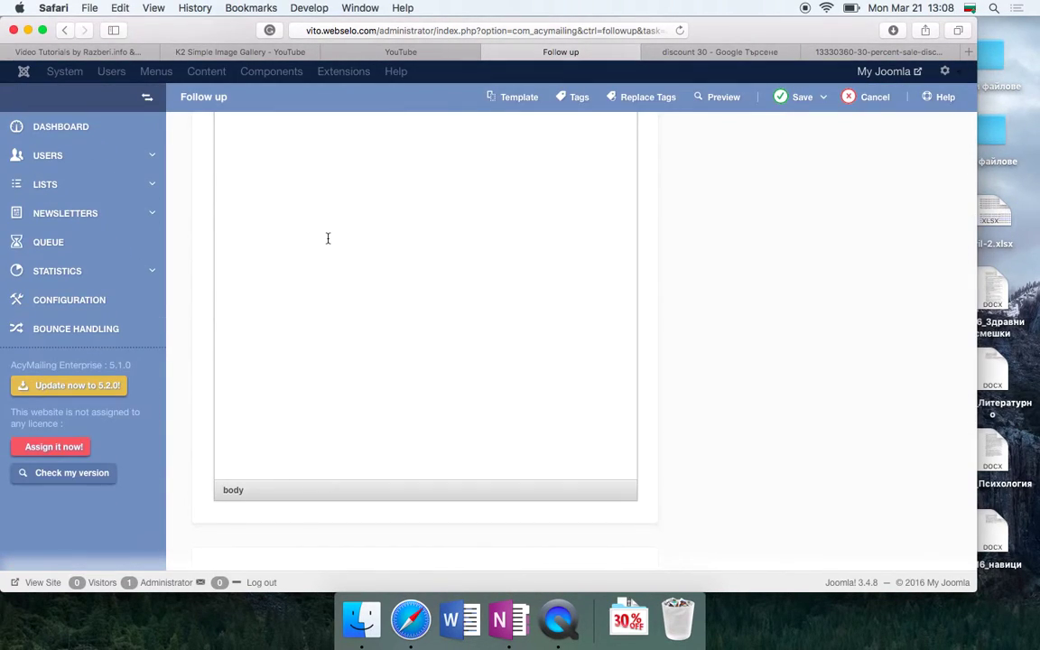
scroll(328, 237, "up", 5)
left_click(294, 264)
- Paste the copied subject into the text version of the message and save the follow-up
scroll(294, 264, "down", 10)
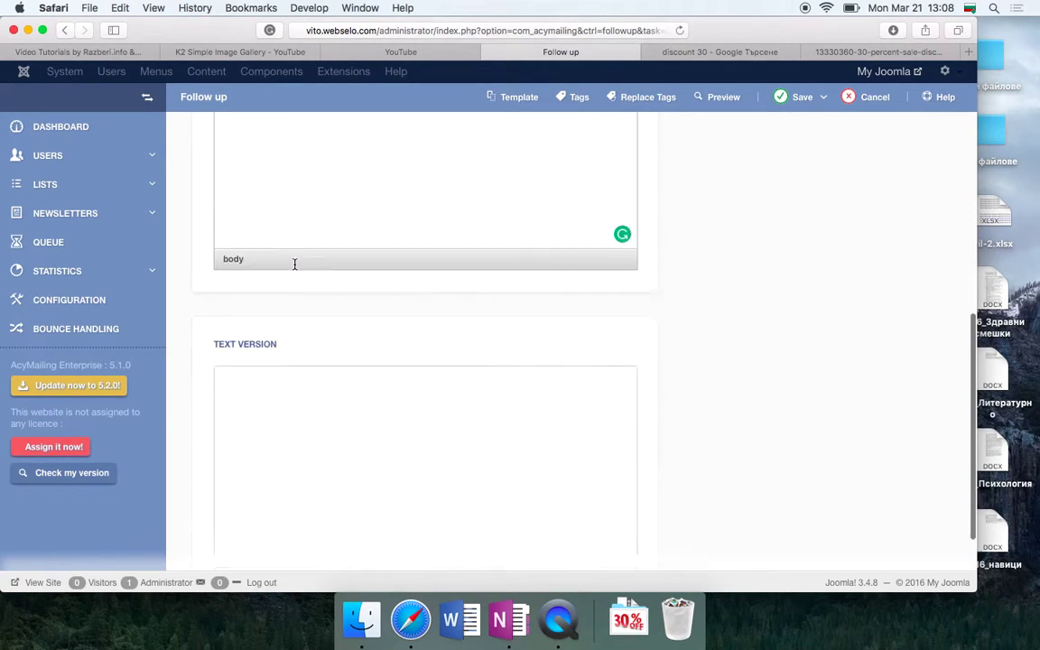
left_click(250, 288)
key("super+v")
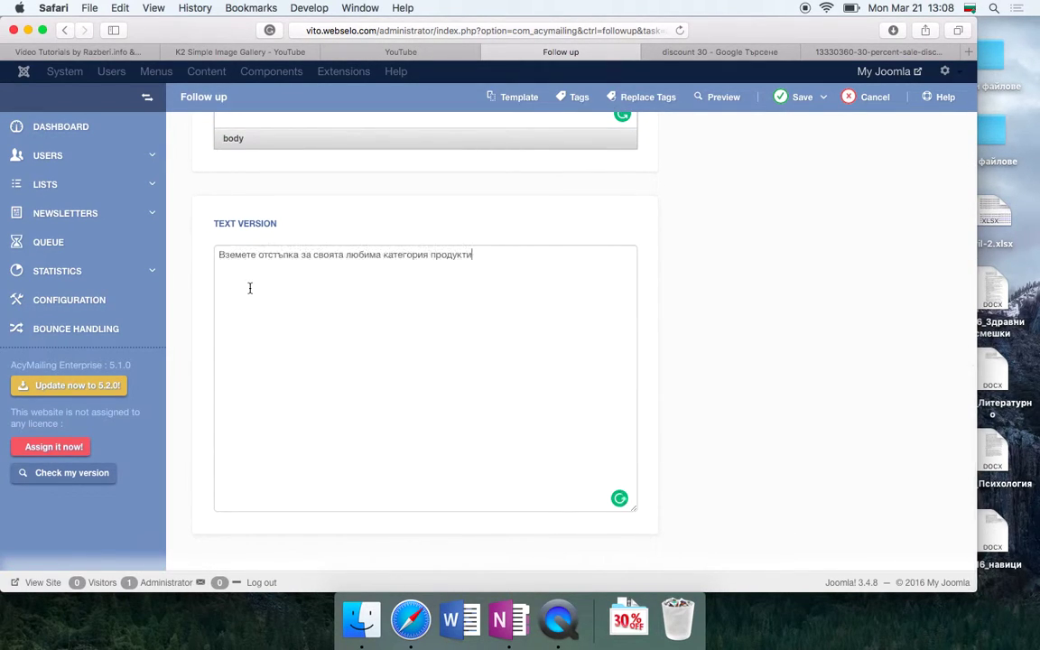
scroll(250, 287, "up", 10)
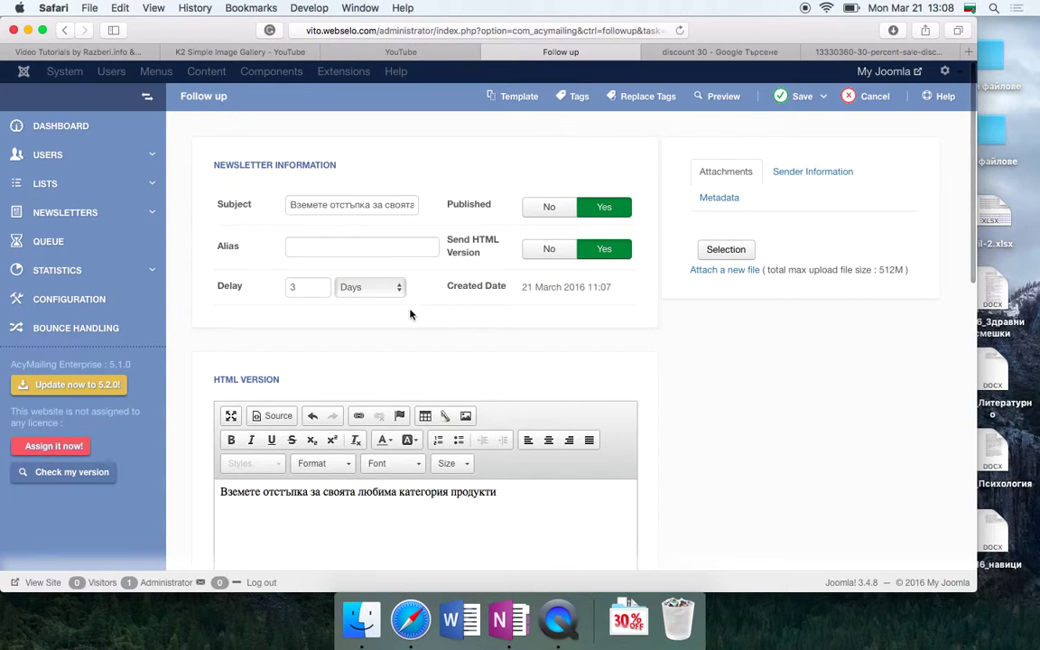
left_click(800, 95)
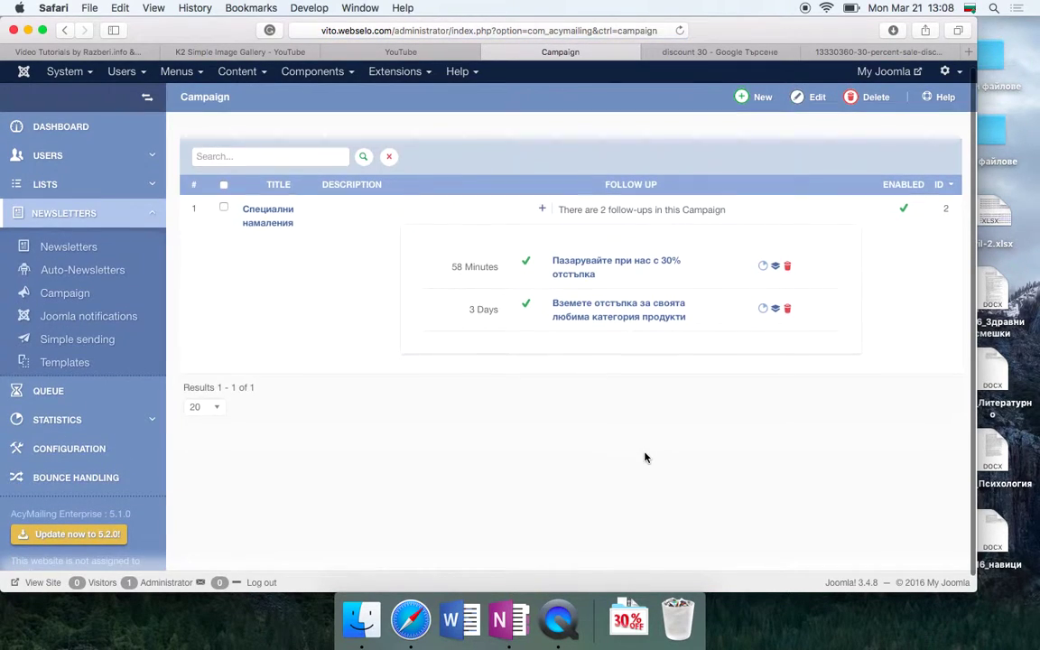
- Add a third follow-up to the campaign and paste the copied text as its subject and alias
left_click(542, 215)
left_click(321, 203)
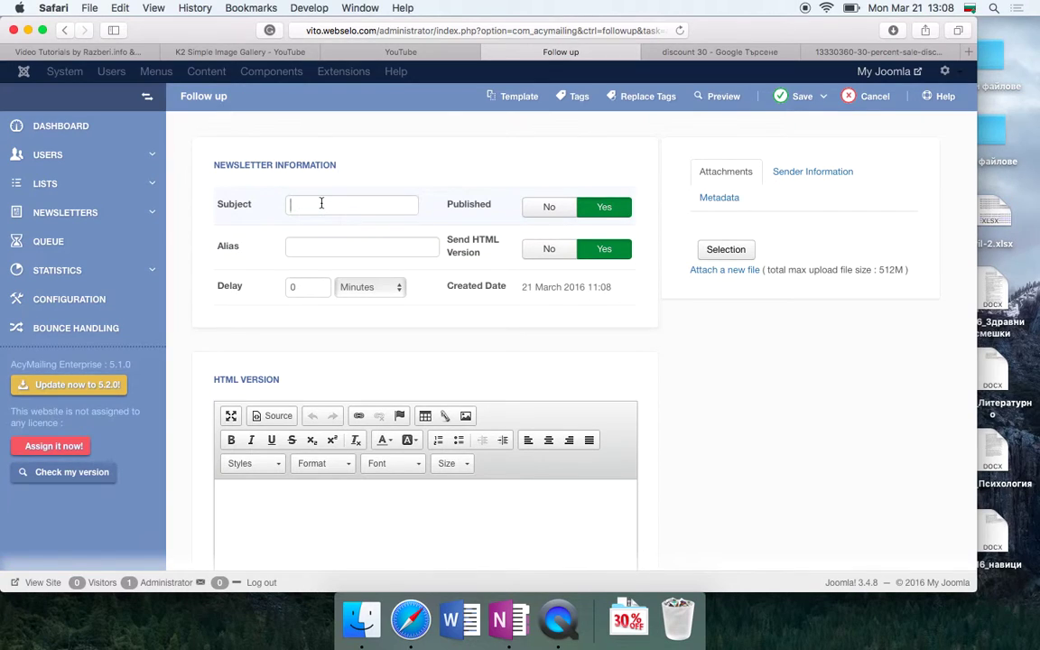
key("super+v")
key("Tab")
key("super+v")
- Paste the same copied sentence into the third follow-up's message body, starting with the HTML version
scroll(320, 203, "down", 2)
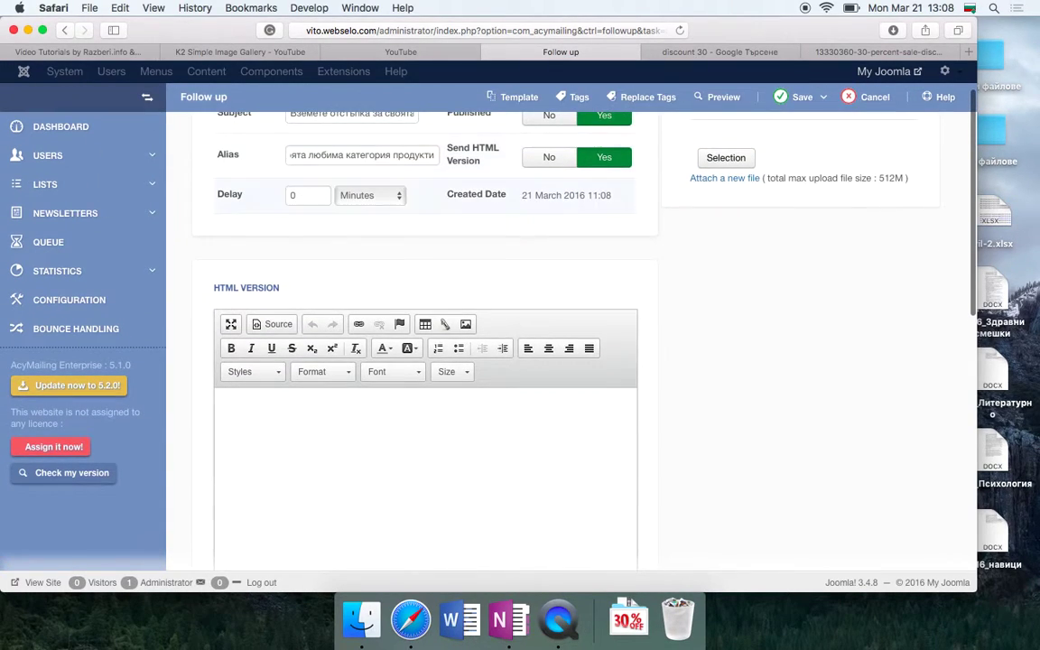
left_click(335, 409)
key("super+v")
scroll(336, 409, "down", 5)
left_click(221, 365)
- Set the third follow-up's delay to 2 weeks and save it
scroll(225, 370, "up", 8)
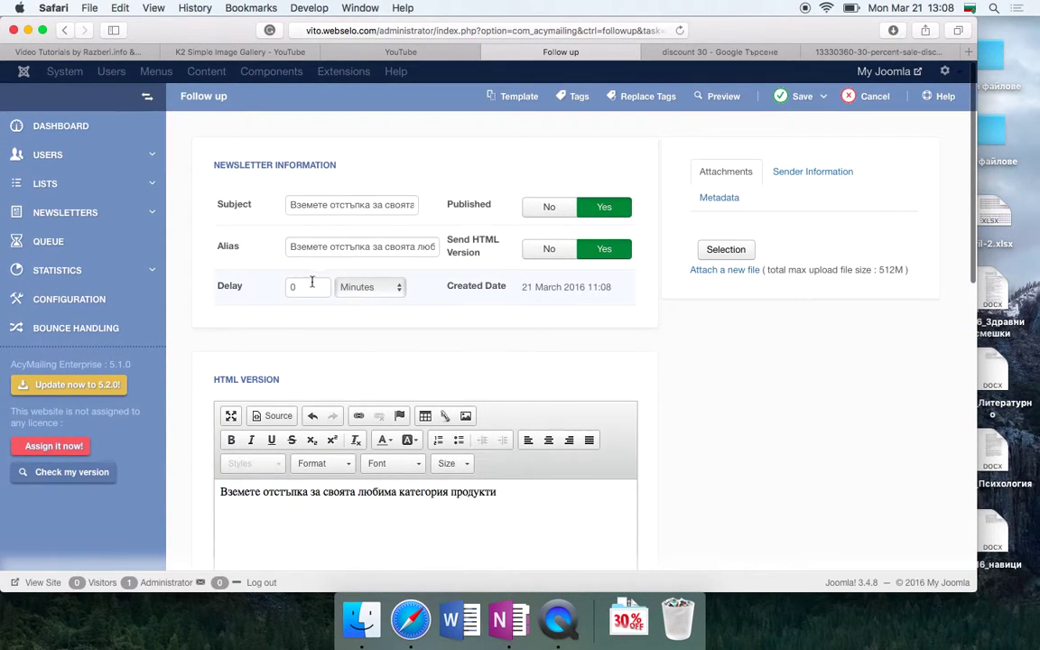
left_click(339, 287)
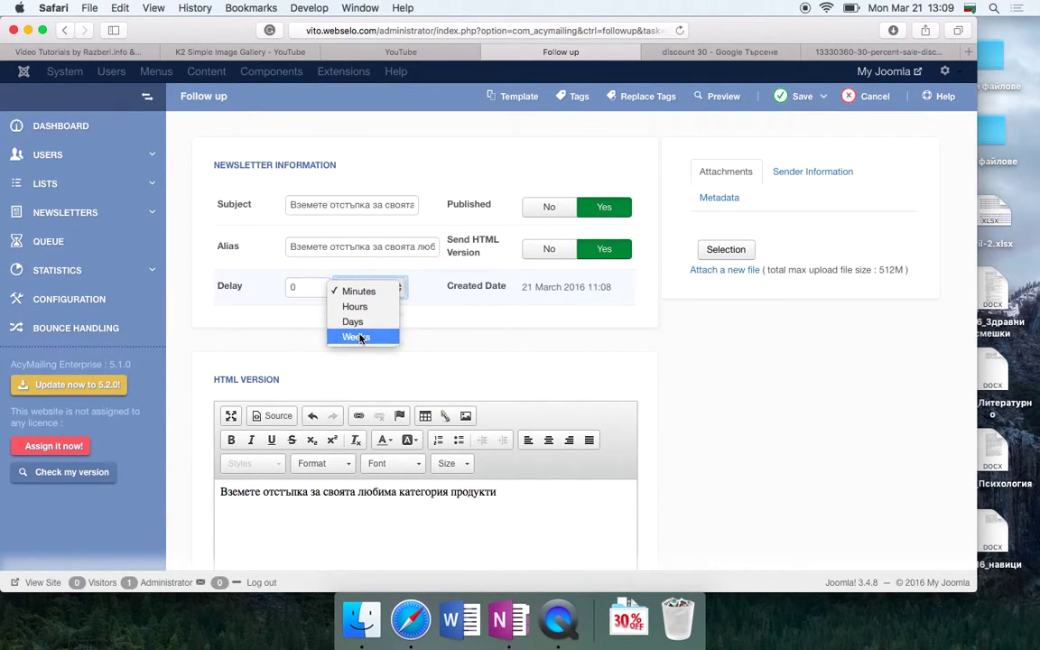
left_click(358, 337)
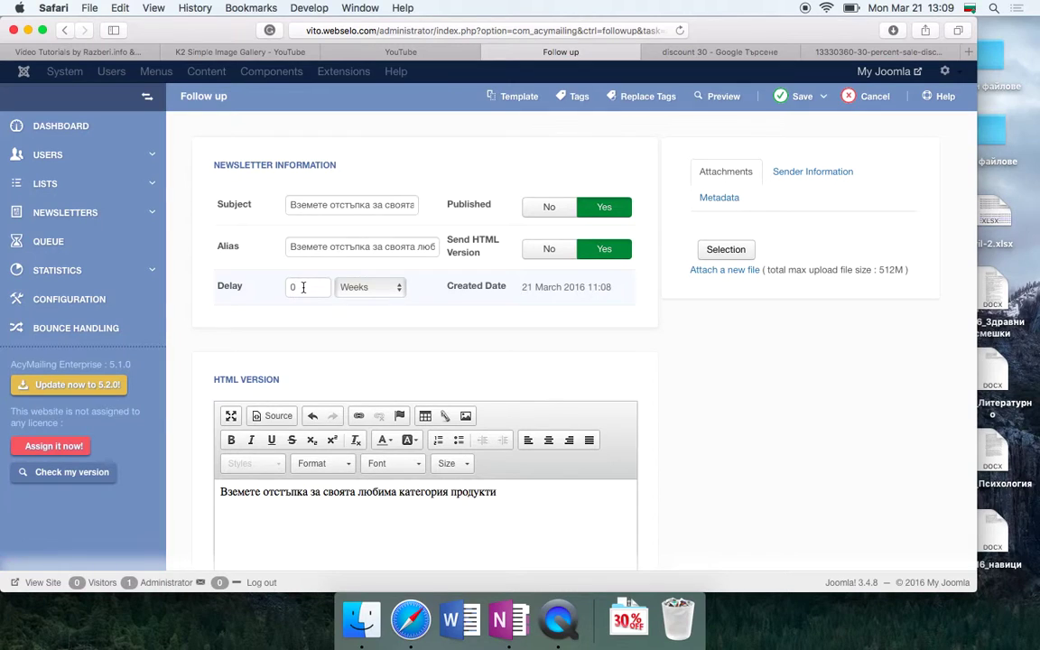
scroll(529, 277, "down", 2)
scroll(536, 274, "up", 2)
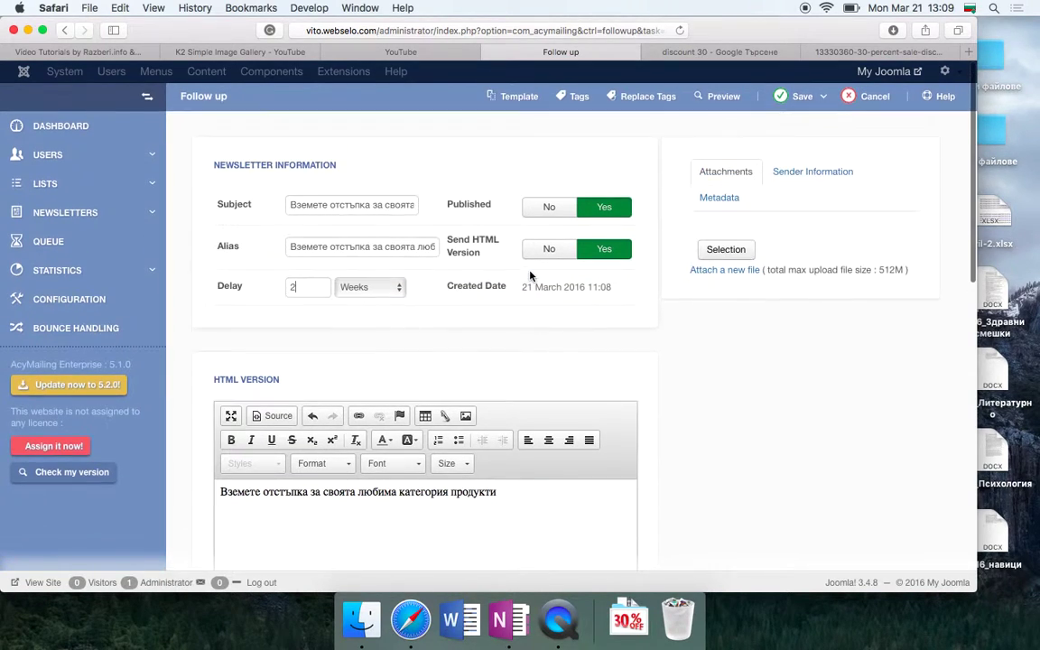
left_click(797, 97)
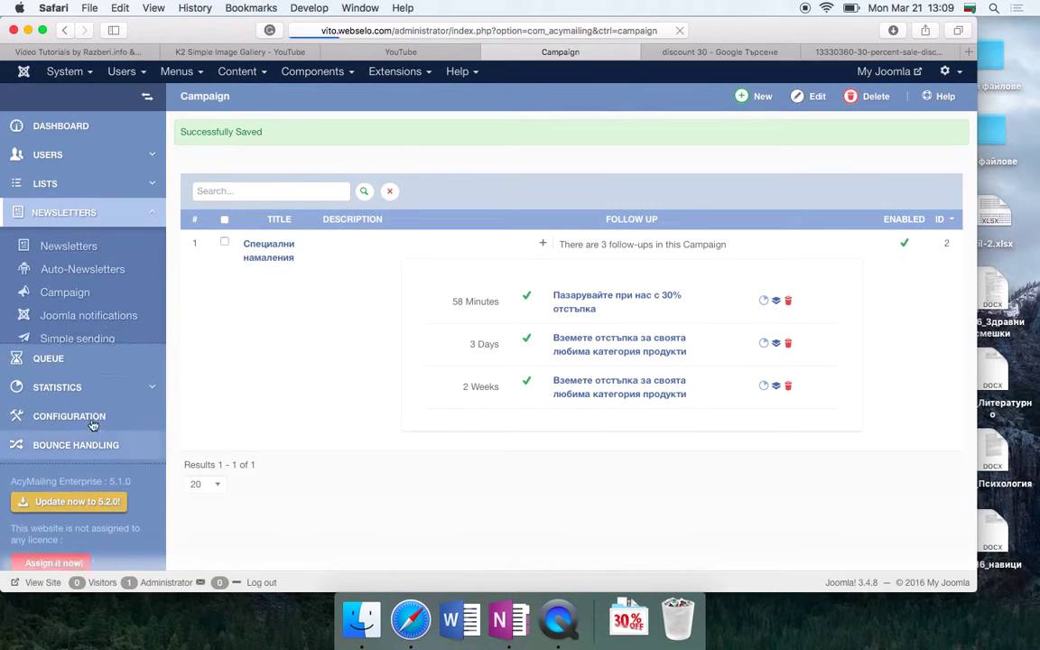